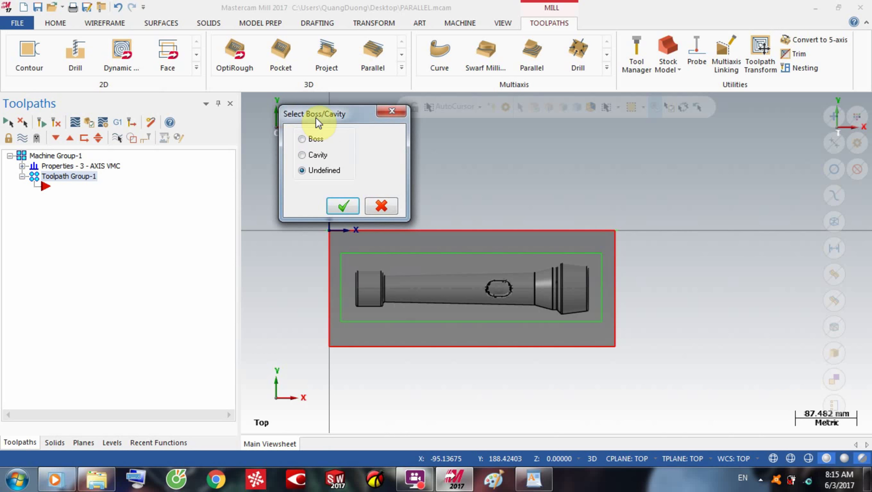
Start the parallel roughing toolpath with the surface type left Undefined, and name the NC file PARALLEL tho
left_click_drag(325, 115, 313, 120)
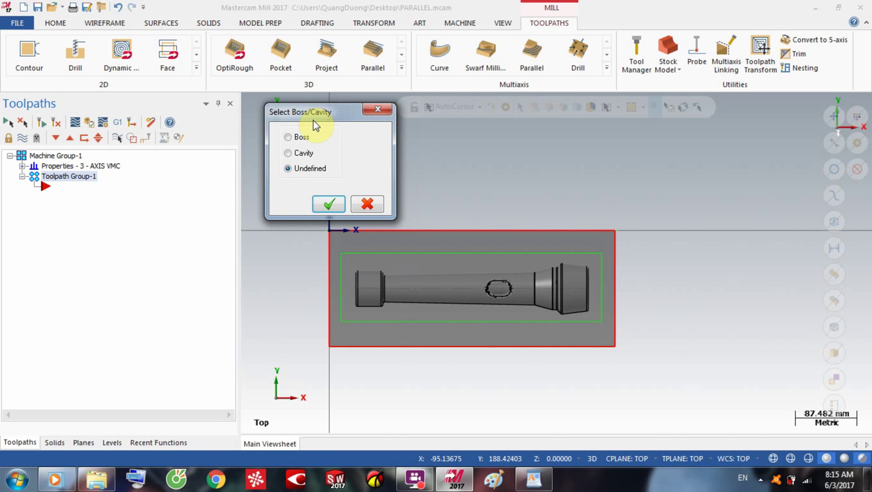
left_click(325, 206)
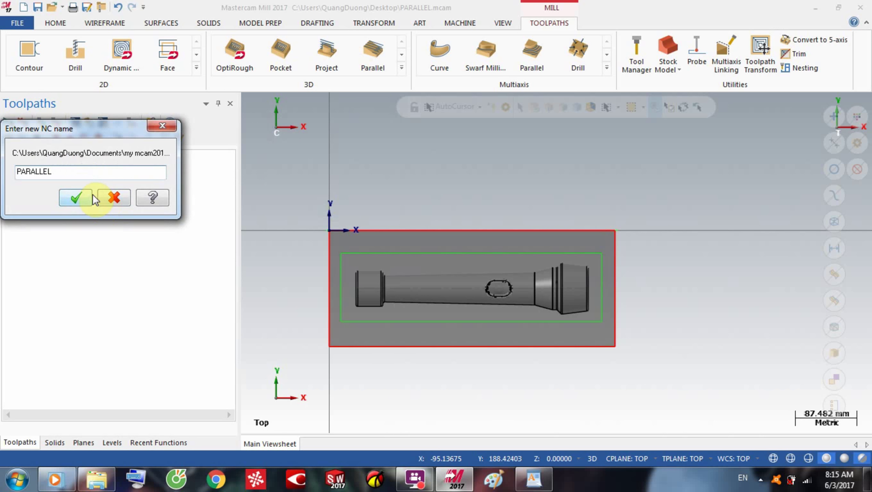
left_click(79, 174)
left_click(71, 196)
Select the flat base surface and all the flashlight surfaces as the drive surfaces
left_click_drag(296, 226, 663, 334)
left_click(415, 259)
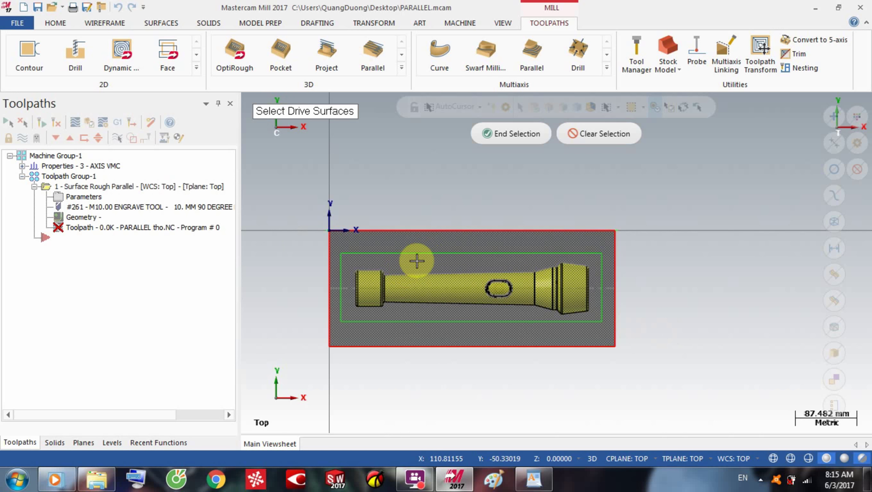
left_click(502, 130)
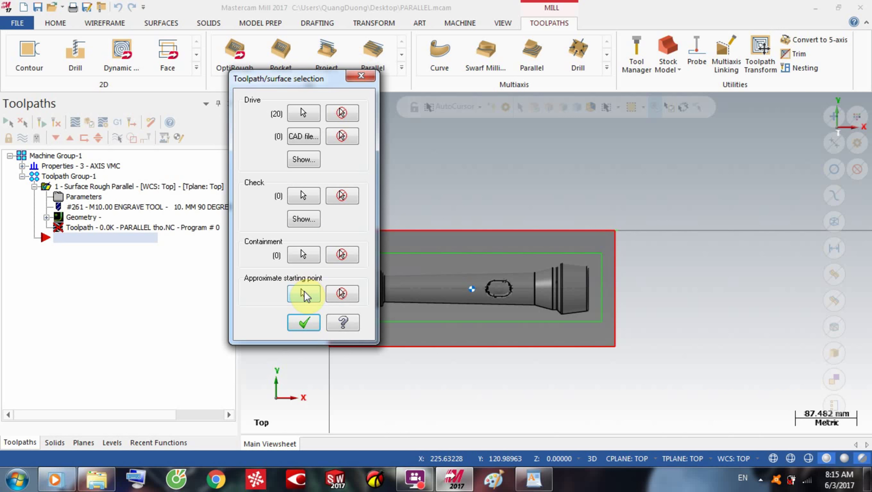
Chain the green rectangle around the flashlight as the tool containment boundary and accept the surface selection
left_click(302, 255)
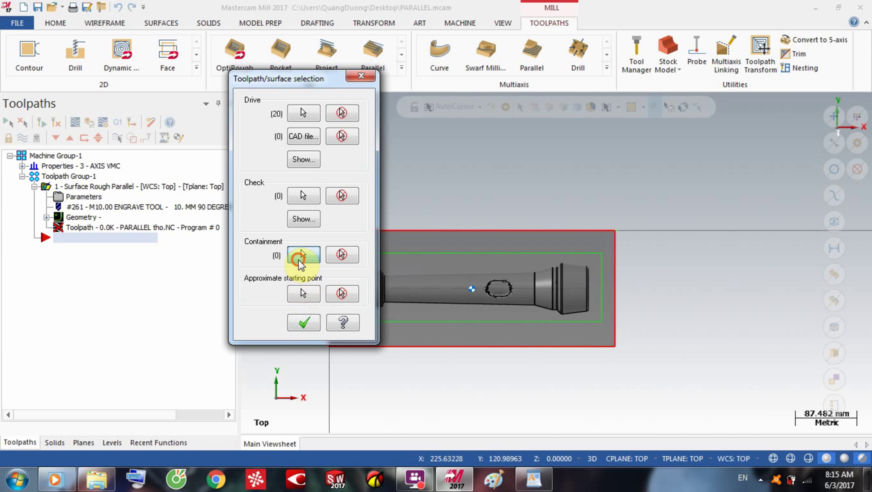
left_click(342, 295)
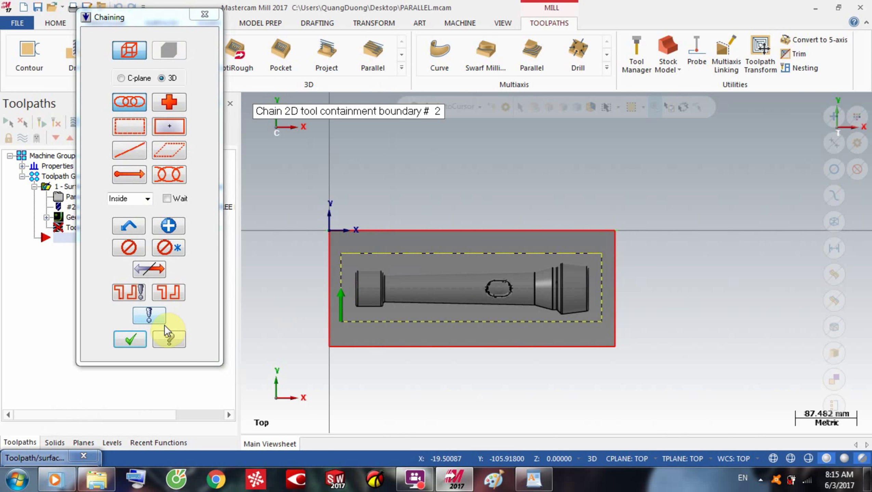
left_click(130, 336)
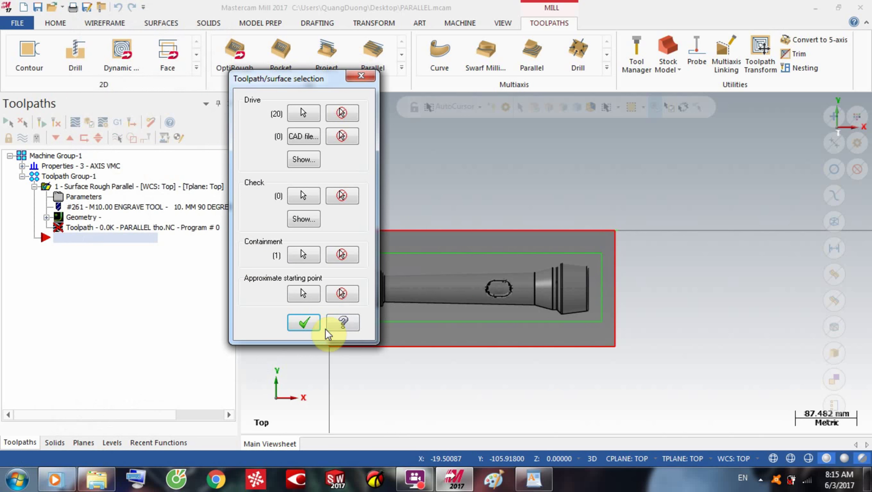
left_click(303, 323)
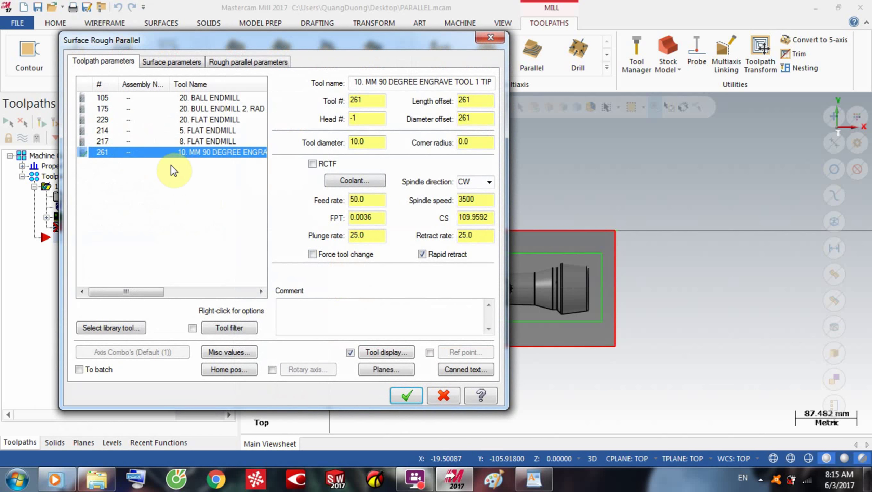
Choose the 20 mm flat endmill, tool 229, and generate the parallel roughing toolpath
left_click(154, 122)
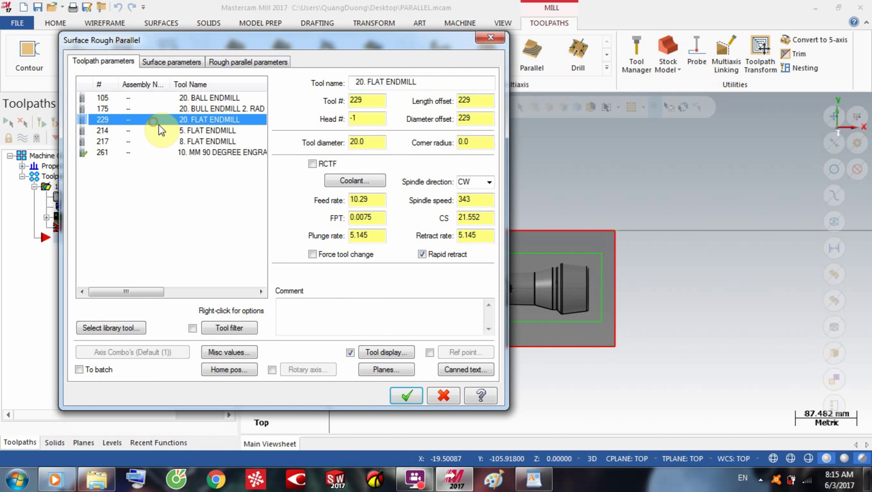
left_click(172, 63)
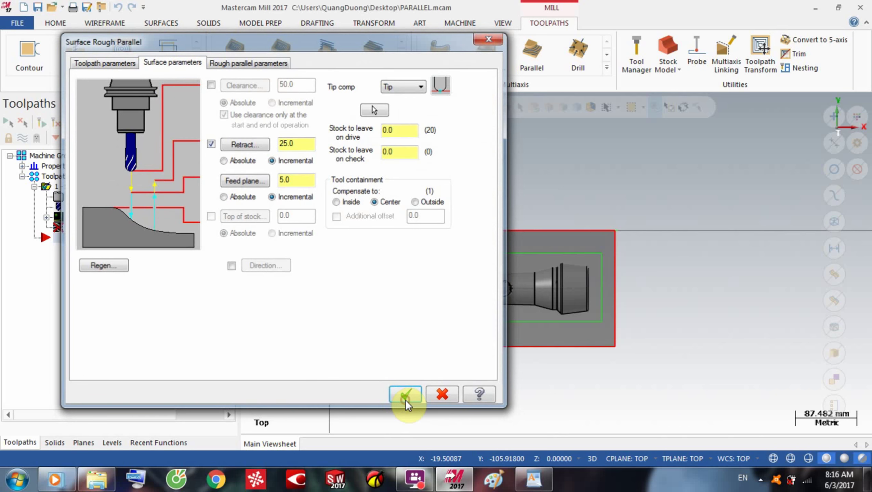
left_click(405, 400)
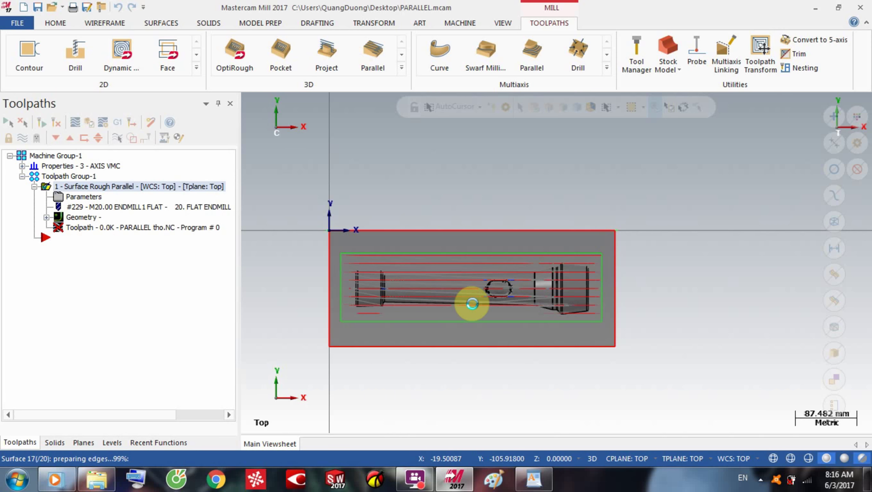
Set the roughing operation's stock to leave to 0.5 on drive surfaces and 0.1 on check surfaces
mouse_move(466, 303)
middle_mouse_down()
mouse_move(460, 279)
mouse_move(469, 246)
mouse_move(477, 255)
mouse_move(461, 263)
mouse_move(778, 284)
mouse_move(571, 278)
middle_mouse_up()
scroll(479, 266, "up", 4)
scroll(570, 279, "down", 2)
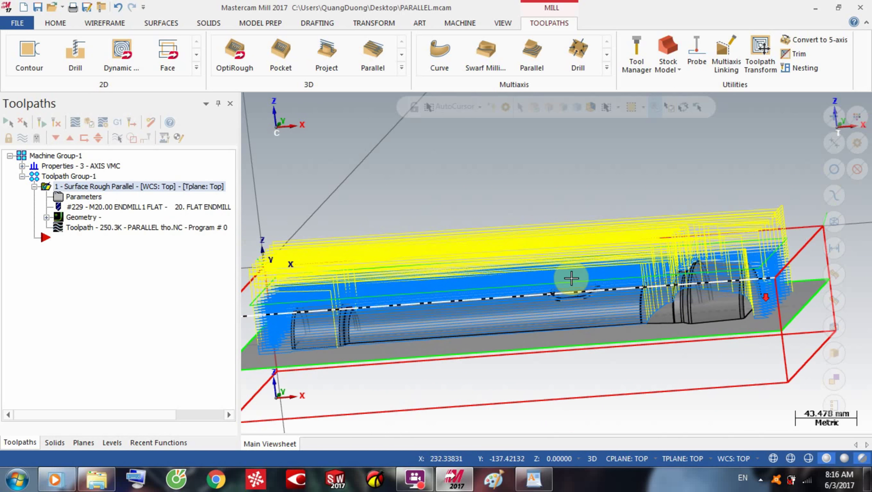
scroll(482, 288, "down", 1)
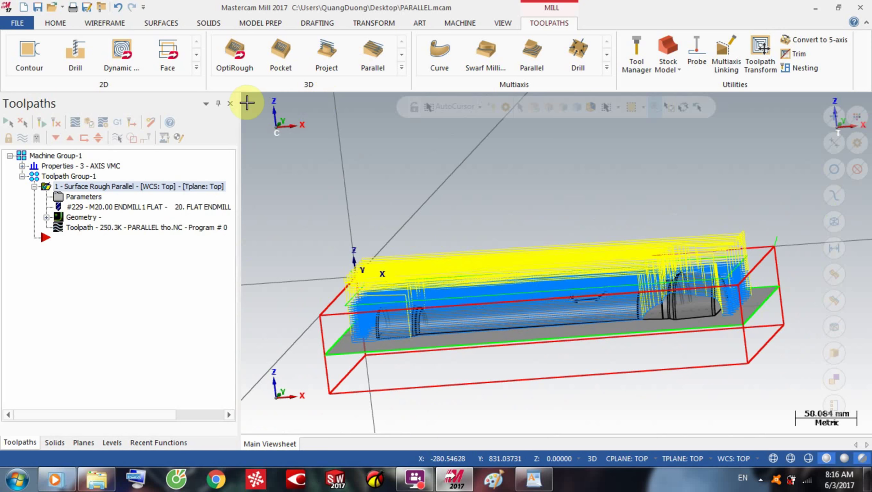
middle_click_drag(422, 242, 484, 253)
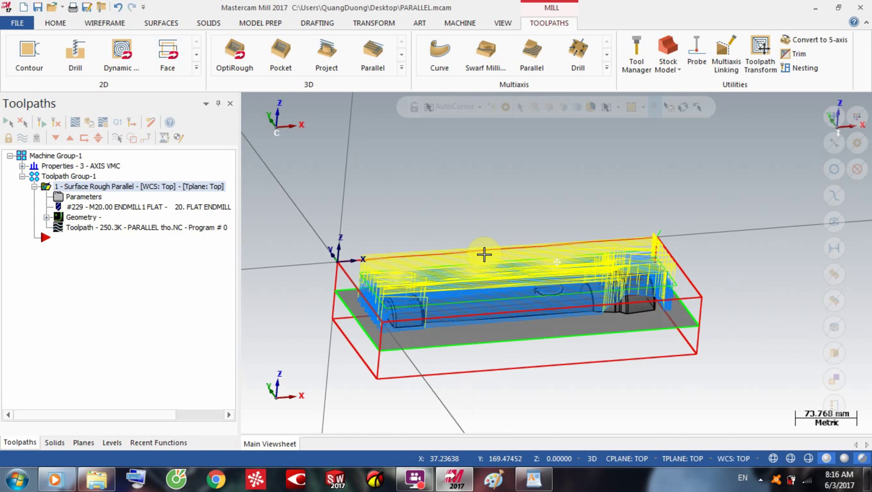
scroll(298, 218, "up", 1)
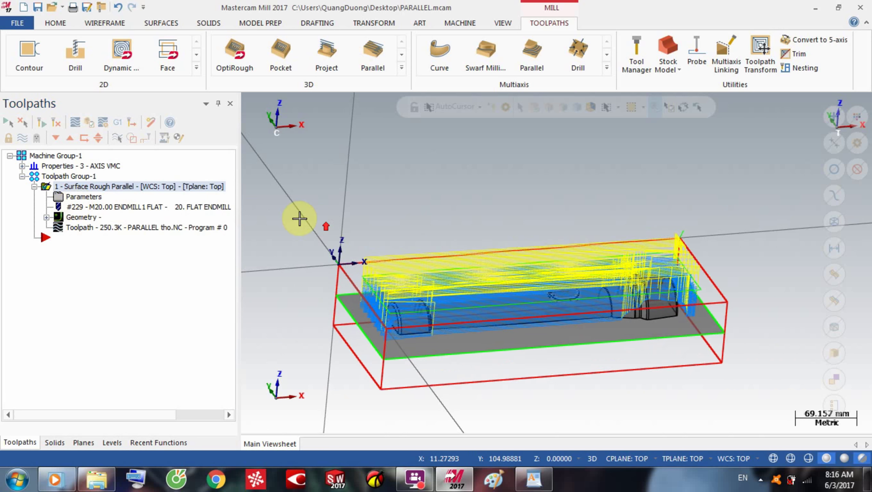
left_click(84, 199)
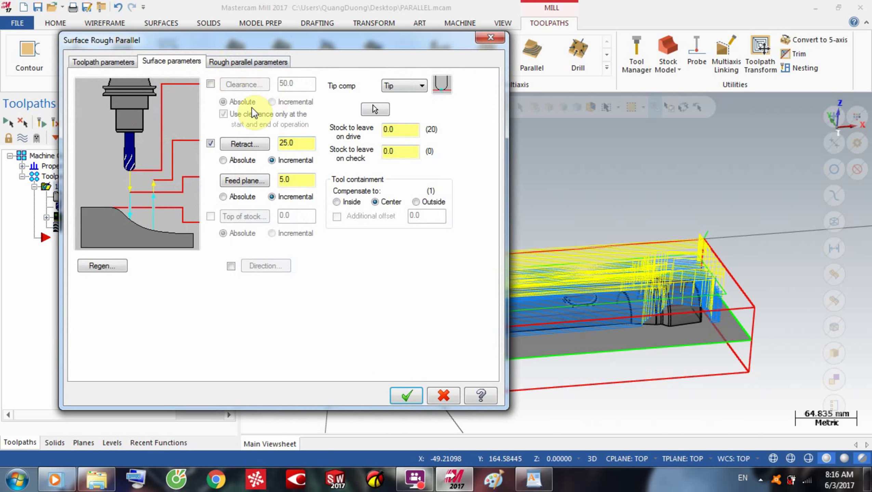
double_click(396, 130)
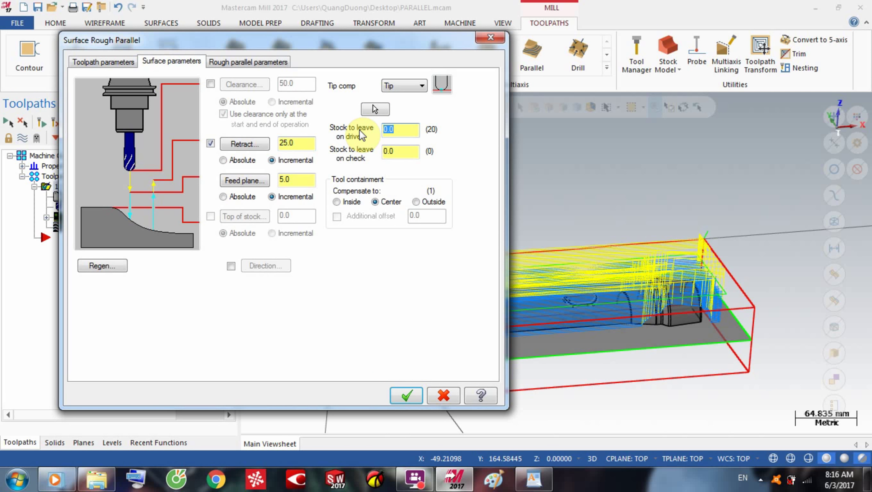
type("0.5")
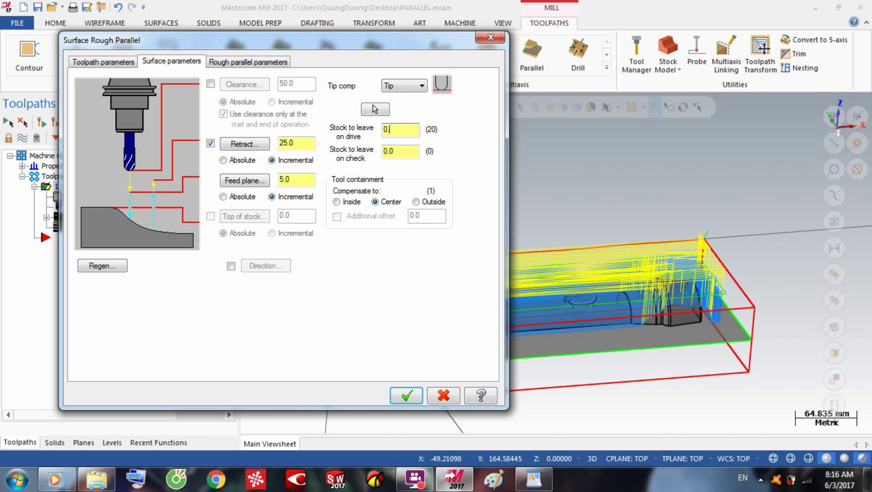
double_click(393, 151)
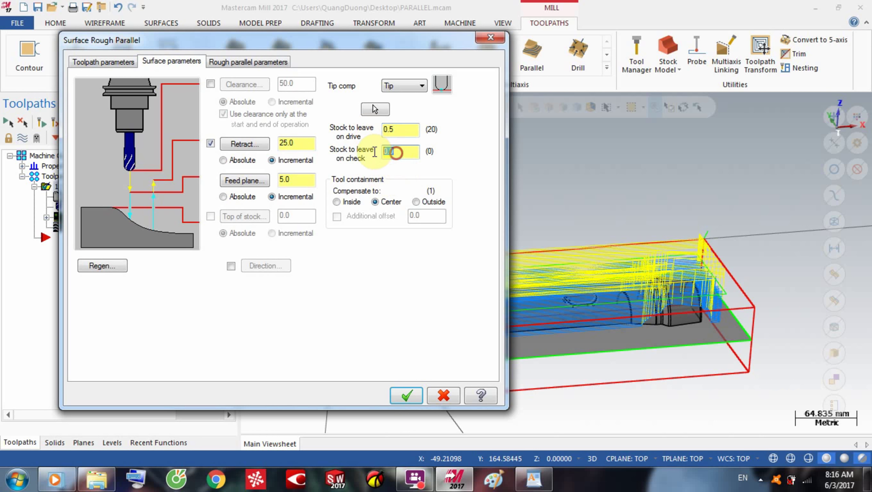
type("0.1")
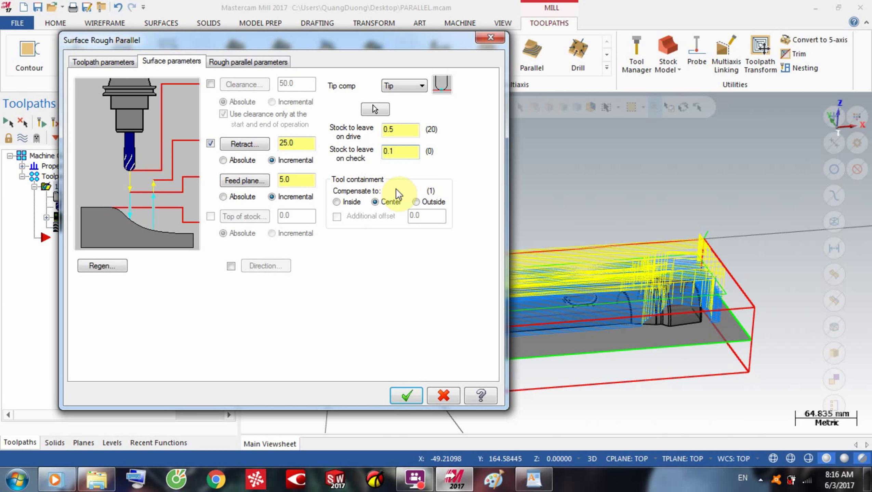
left_click(405, 398)
Regenerate the parallel roughing toolpath with the new stock allowances in the Top view and close the backplot
right_click(425, 189)
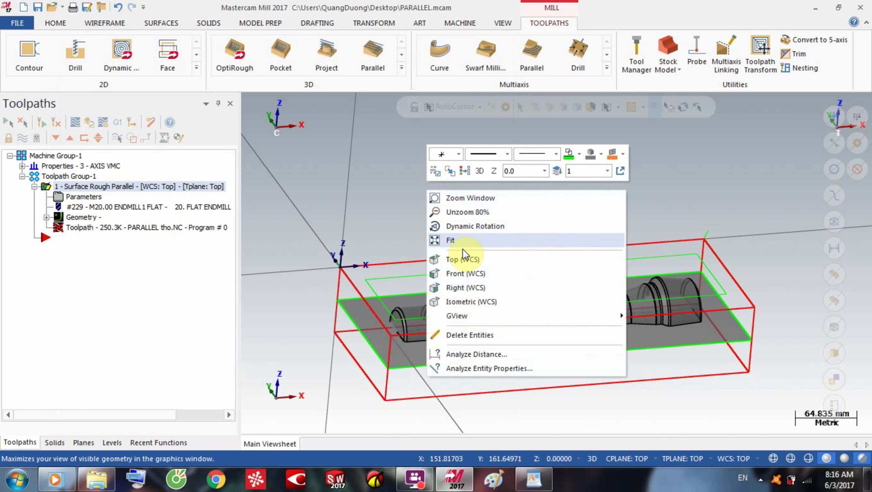
left_click(463, 260)
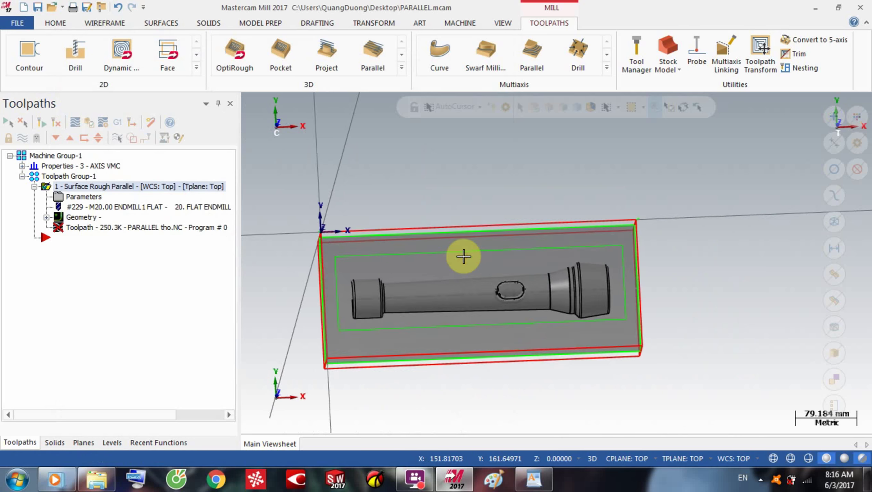
left_click(74, 125)
left_click(162, 254)
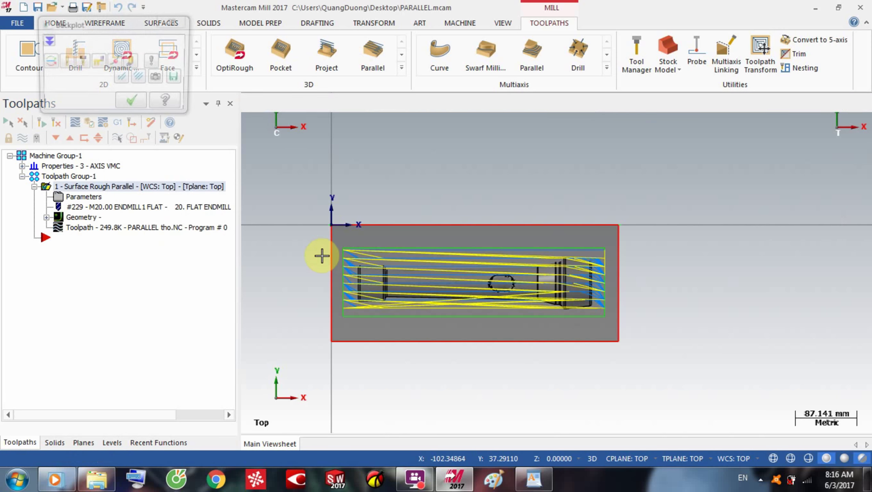
left_click(132, 103)
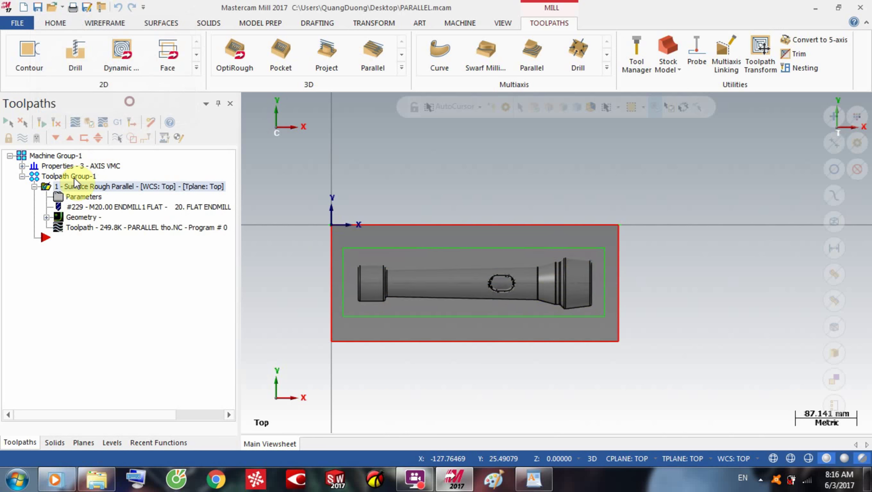
Set the rough parallel parameters to a maximum stepdown of 30 and a maximum stepover of 30
left_click(82, 196)
left_click(265, 63)
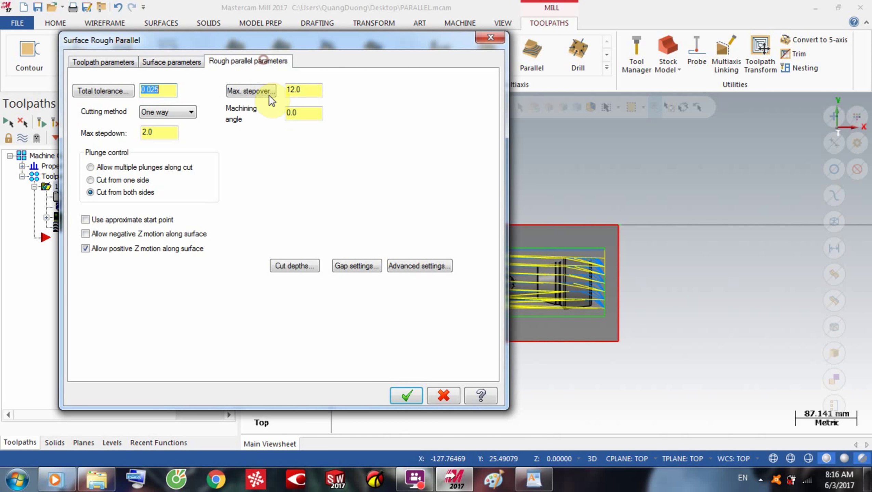
left_click_drag(162, 133, 137, 138)
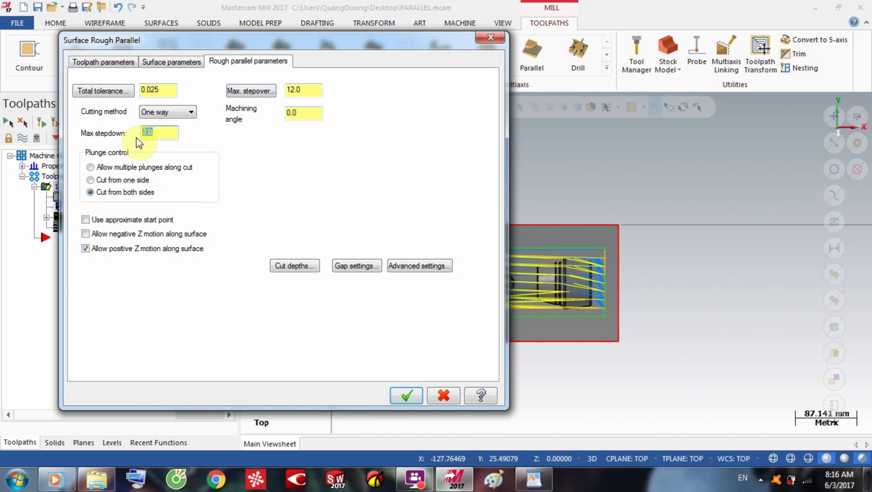
type("155")
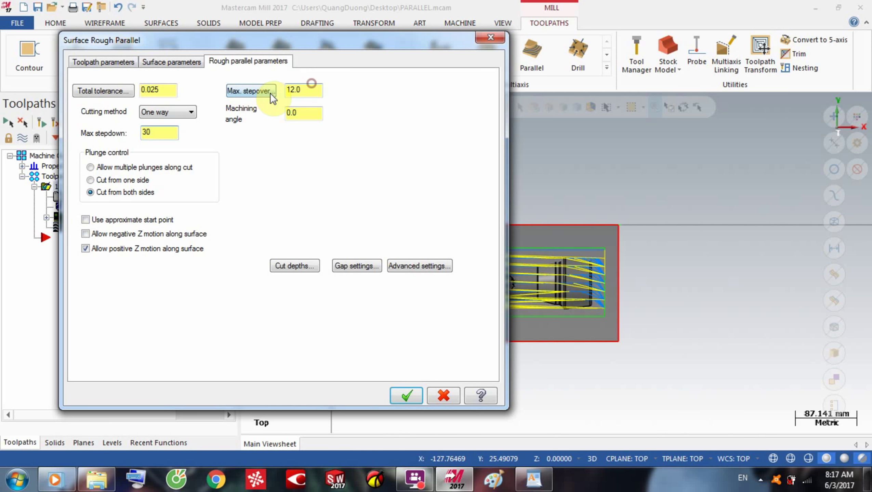
left_click_drag(308, 90, 271, 91)
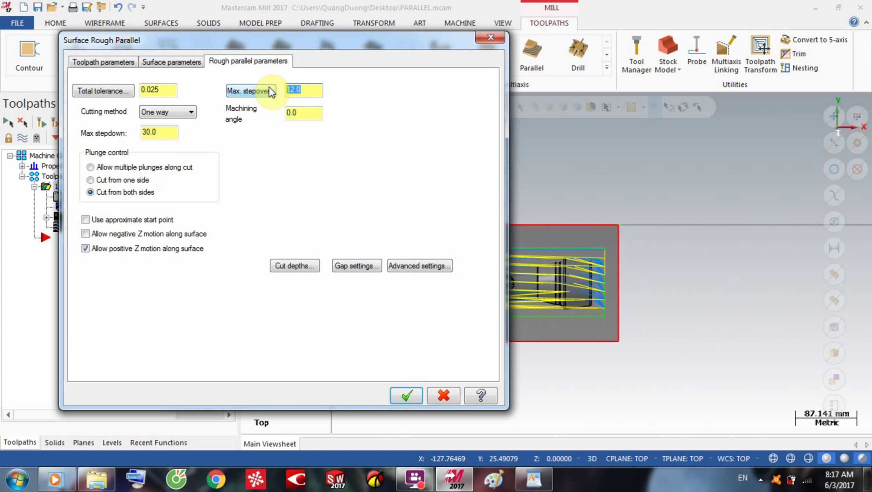
type("30")
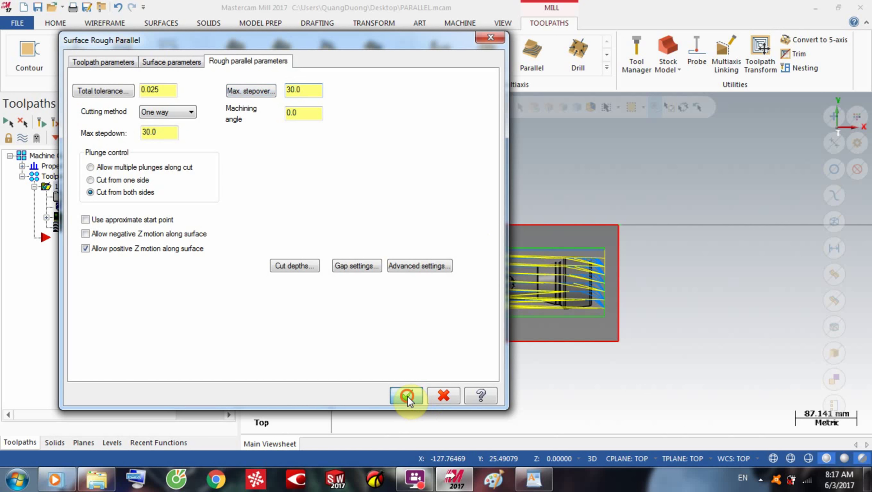
left_click(407, 395)
Regenerate the roughing toolpath with the new stepdown and stepover, toggle the toolpath display, and leave the backplot
left_click(79, 123)
left_click(151, 254)
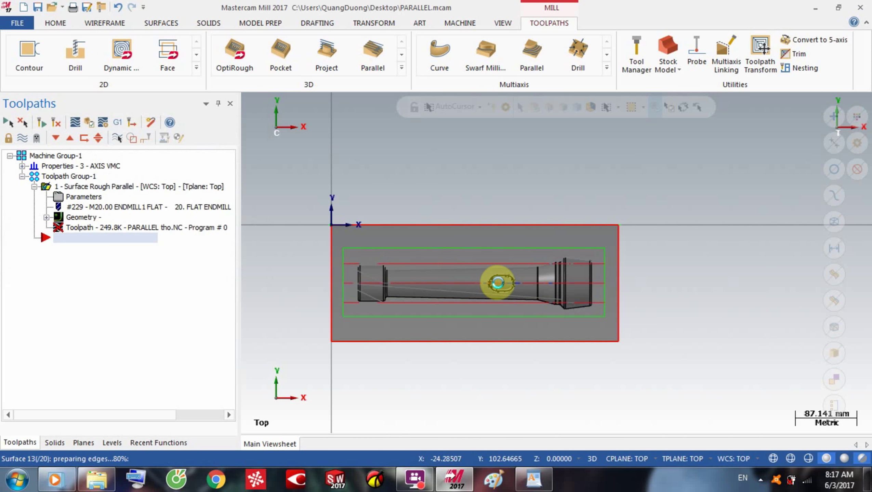
key("alt+t")
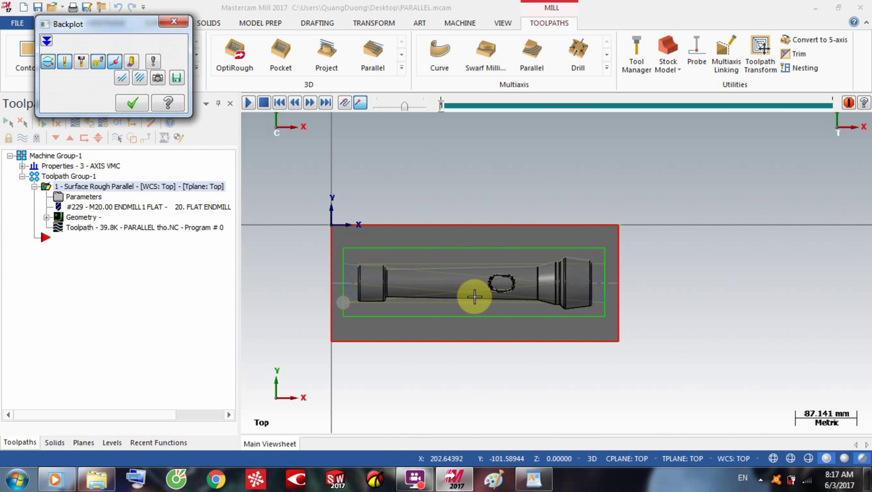
left_click(132, 103)
Examine the coarse toolpath around the flashlight in 3D and play its backplot simulation
mouse_move(431, 333)
middle_mouse_down()
mouse_move(412, 275)
mouse_move(428, 273)
mouse_move(334, 331)
middle_mouse_up()
scroll(334, 331, "up", 4)
scroll(413, 280, "down", 2)
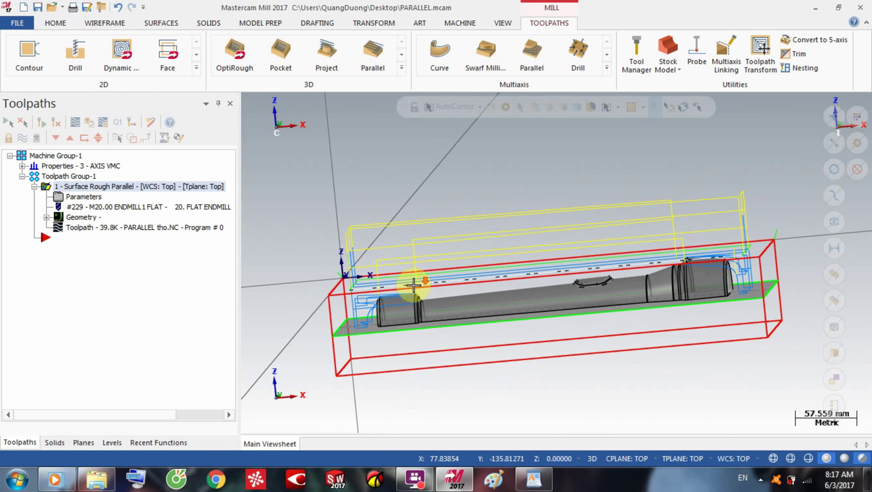
middle_click_drag(580, 297, 599, 282)
scroll(514, 299, "up", 2)
scroll(514, 298, "down", 2)
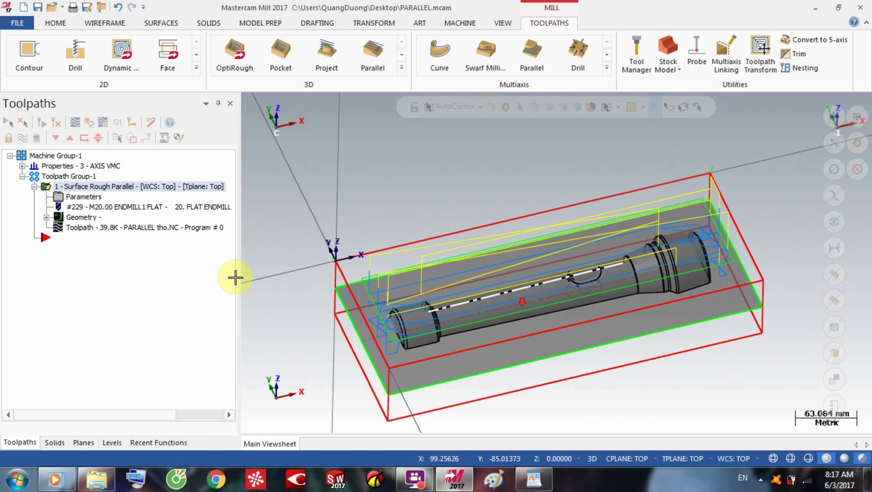
left_click(71, 122)
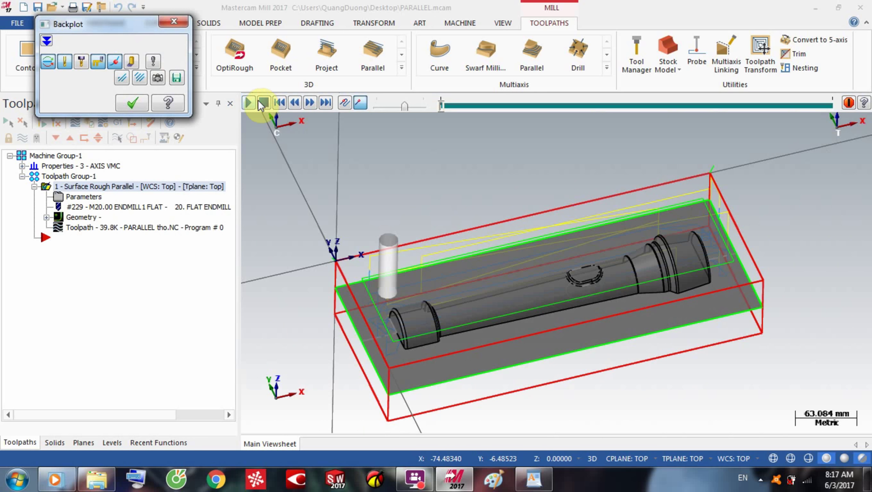
left_click(248, 102)
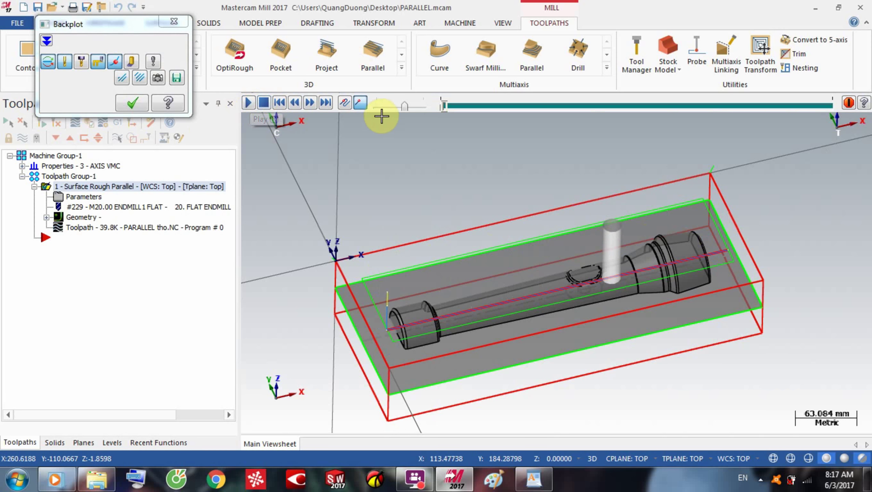
Speed up the backplot, orbit to watch the passes, close it, then open the rough parallel parameters and cancel without changes
left_click_drag(405, 107, 442, 107)
mouse_move(491, 163)
middle_mouse_down()
mouse_move(512, 195)
mouse_move(499, 179)
middle_mouse_up()
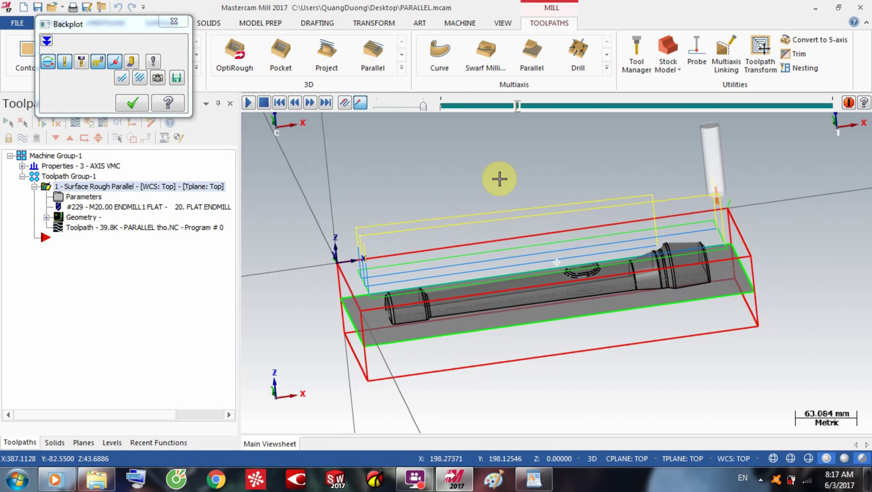
left_click(132, 102)
left_click(84, 197)
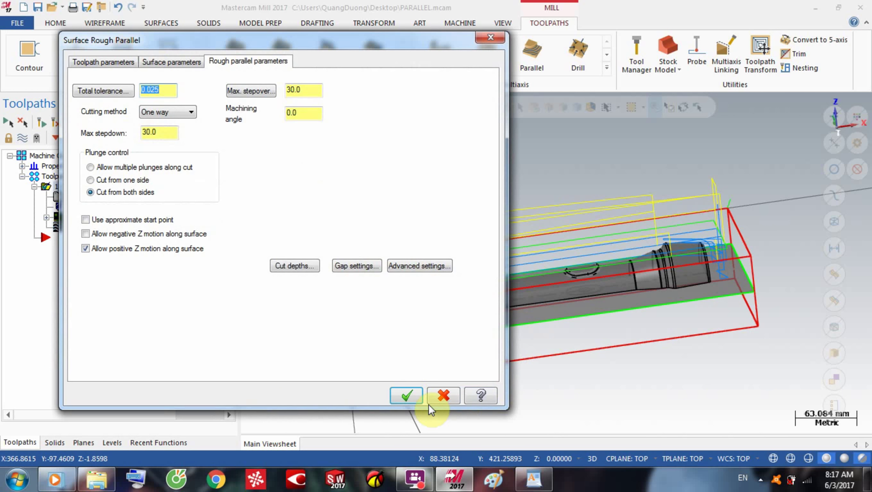
left_click(437, 400)
Switch to the Top view, play the roughing toolpath's backplot over the flashlight, and close the backplot
right_click(481, 177)
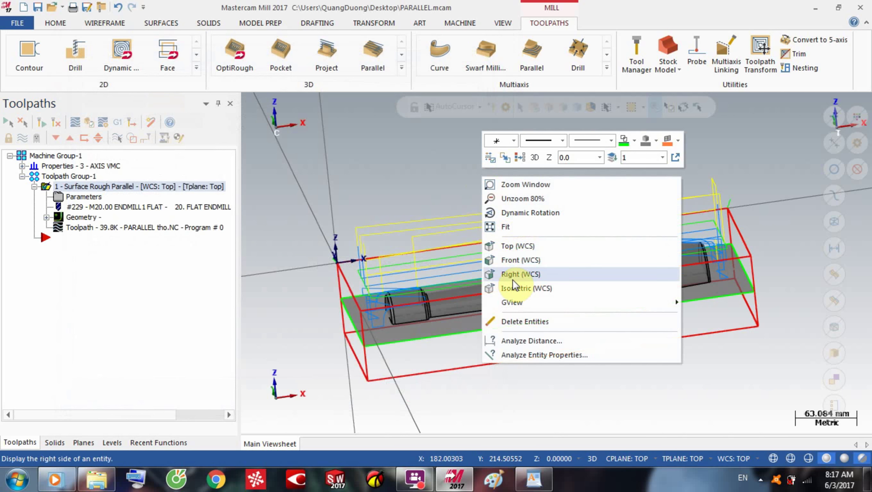
left_click(511, 247)
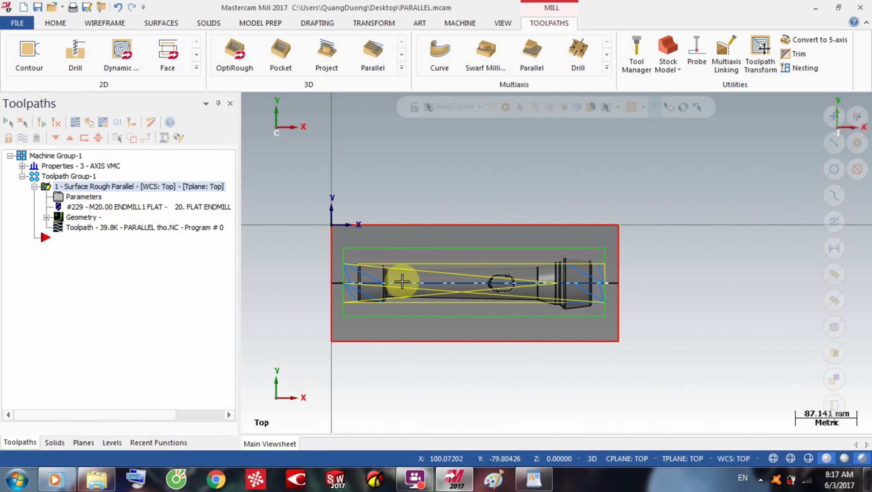
left_click(73, 124)
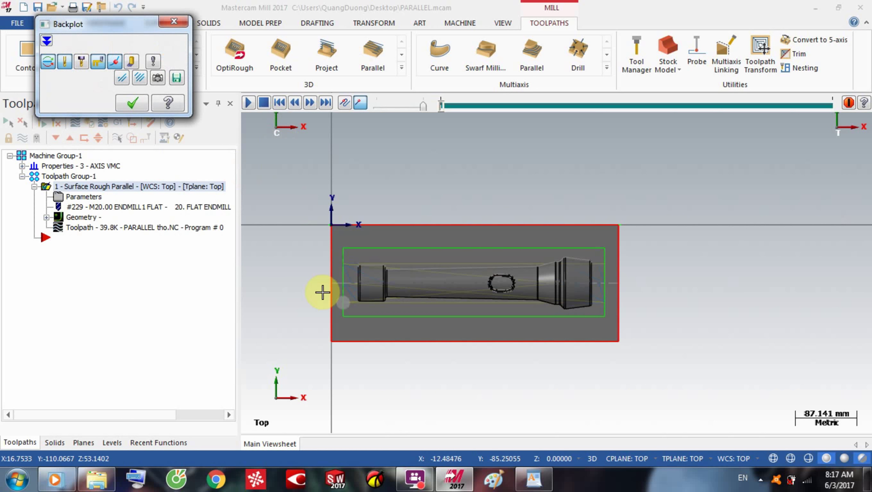
scroll(336, 305, "up", 1)
left_click(245, 105)
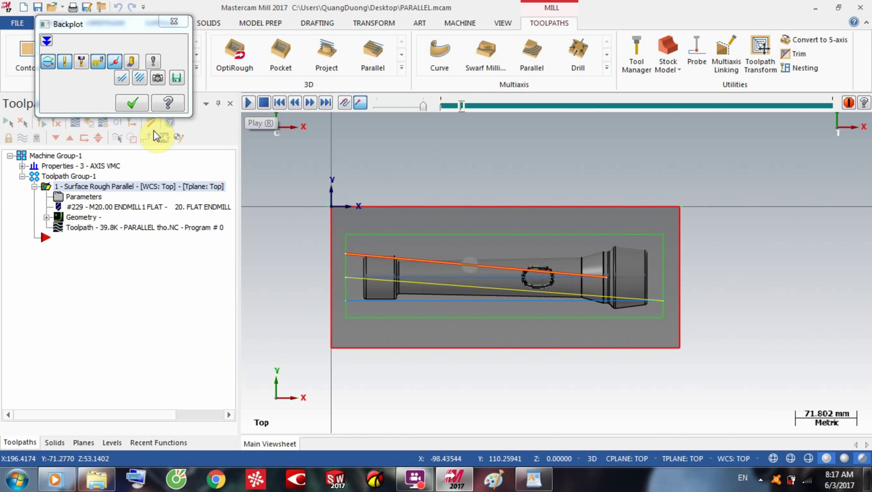
left_click(133, 102)
Review the surface parameters of the parallel roughing operation, including its tool containment, and accept them as they are
left_click(68, 199)
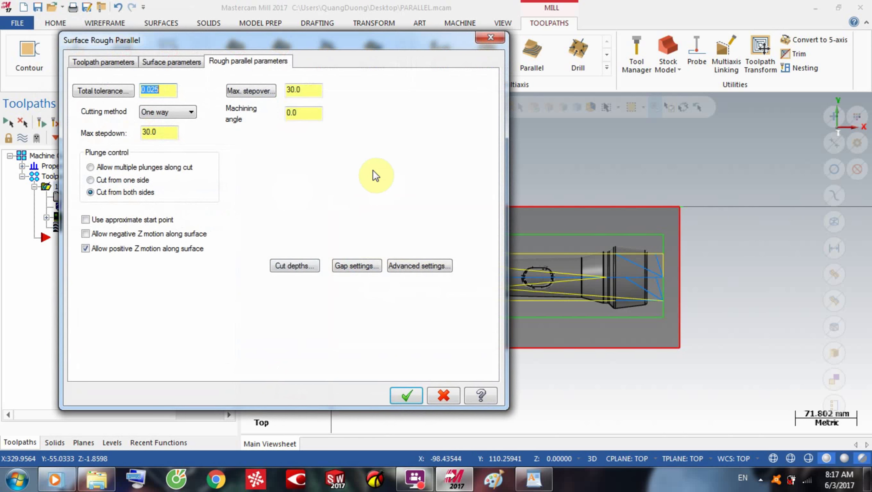
left_click(176, 61)
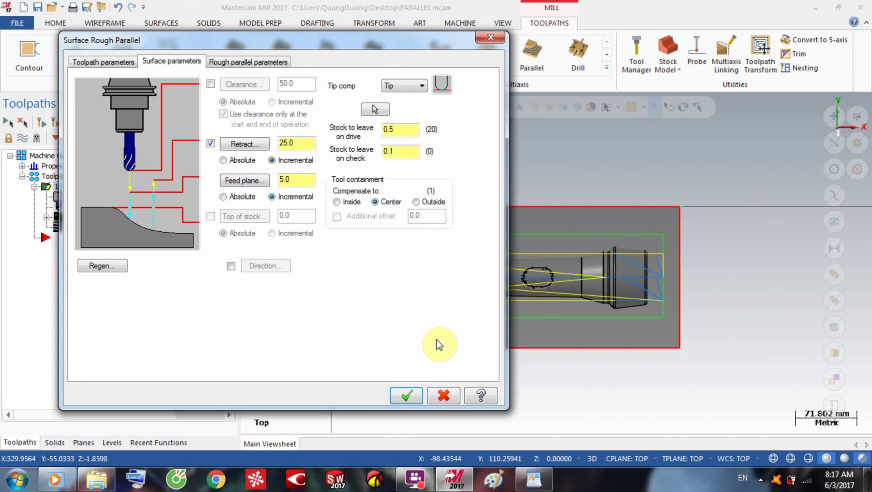
left_click(403, 395)
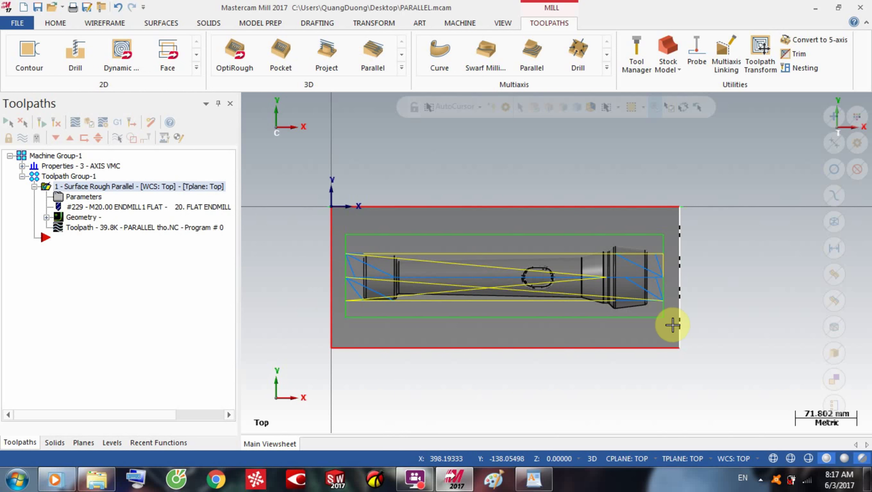
Replay the backplot in the Top view to compare the tool centre with the containment boundary, reduce the playback speed, and close it
left_click(75, 122)
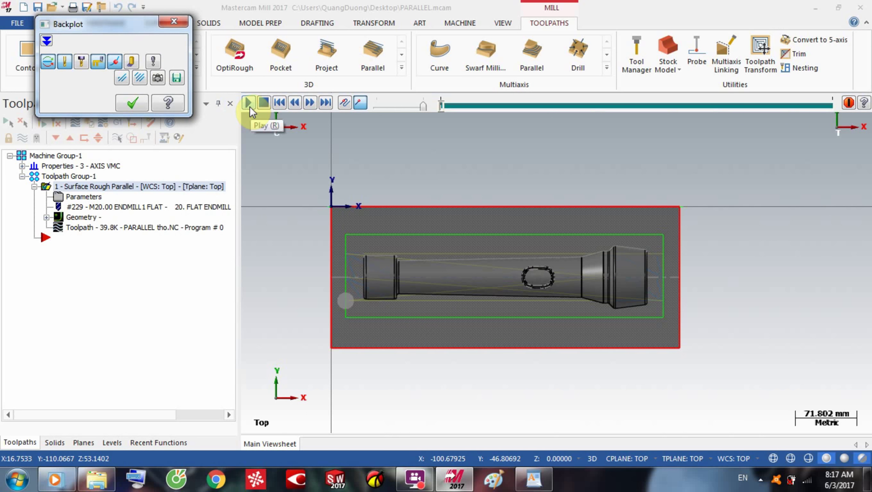
left_click(249, 103)
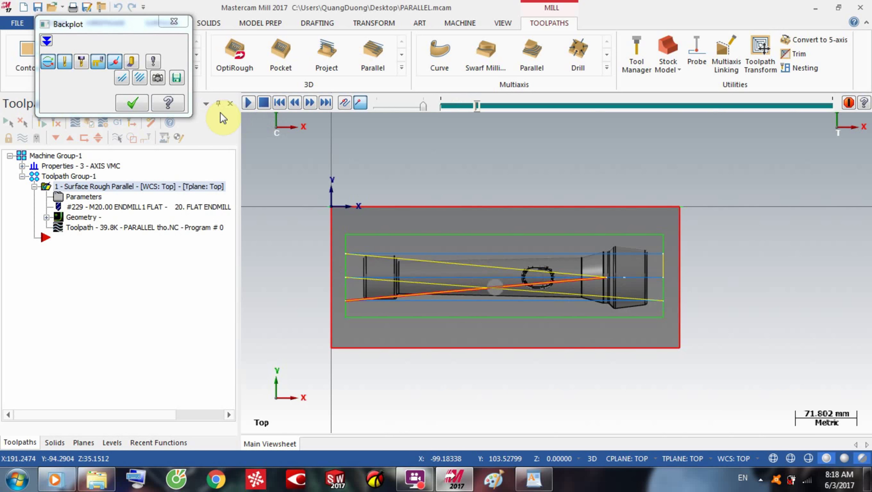
left_click_drag(420, 107, 393, 105)
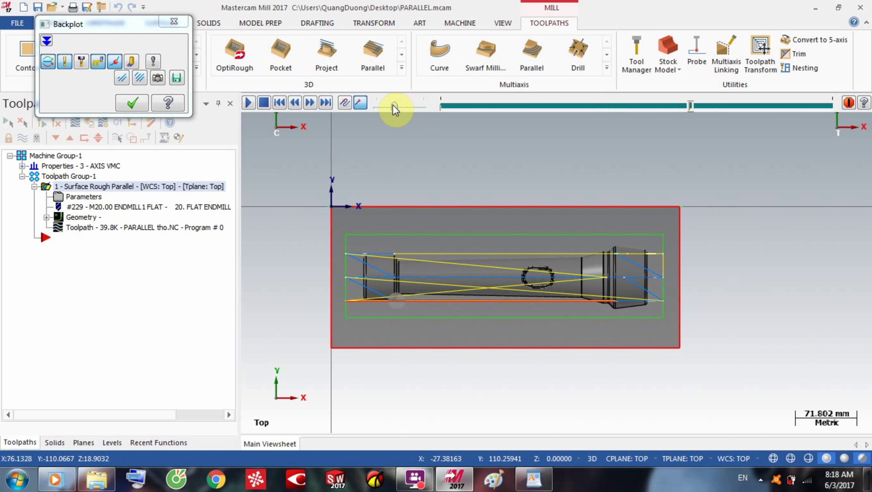
left_click(131, 102)
Set the roughing operation's tool containment compensation to Inside
left_click(86, 196)
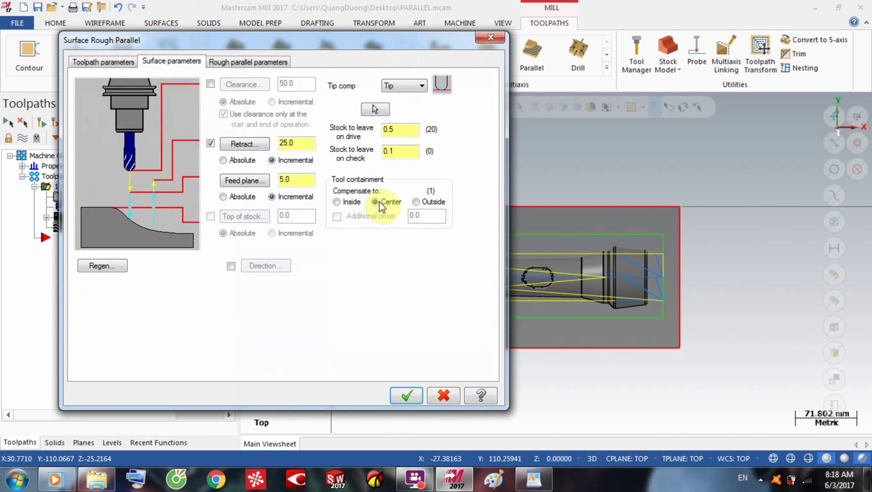
left_click(346, 203)
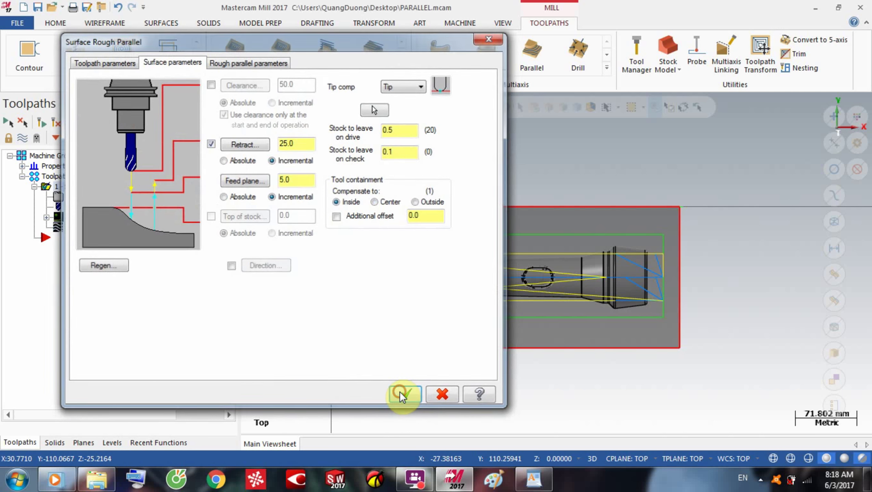
left_click(399, 392)
Regenerate the roughing toolpath with Inside containment, play its backplot, and close the backplot
left_click(79, 120)
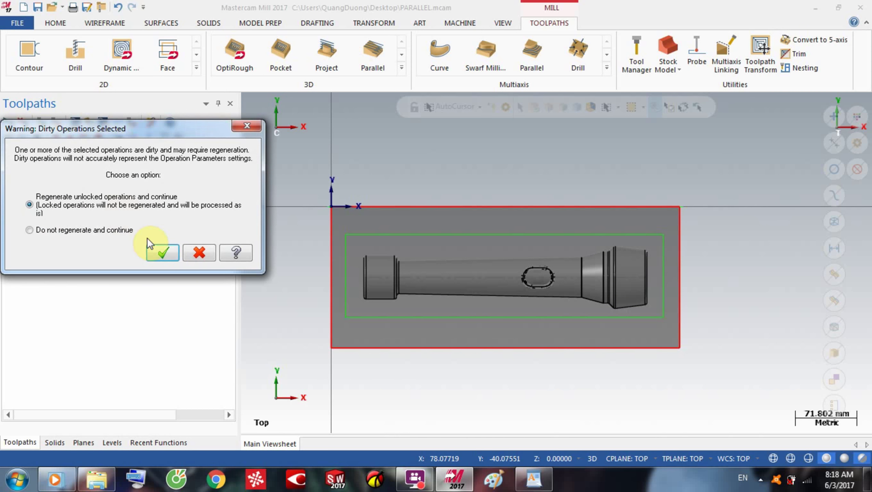
left_click(166, 251)
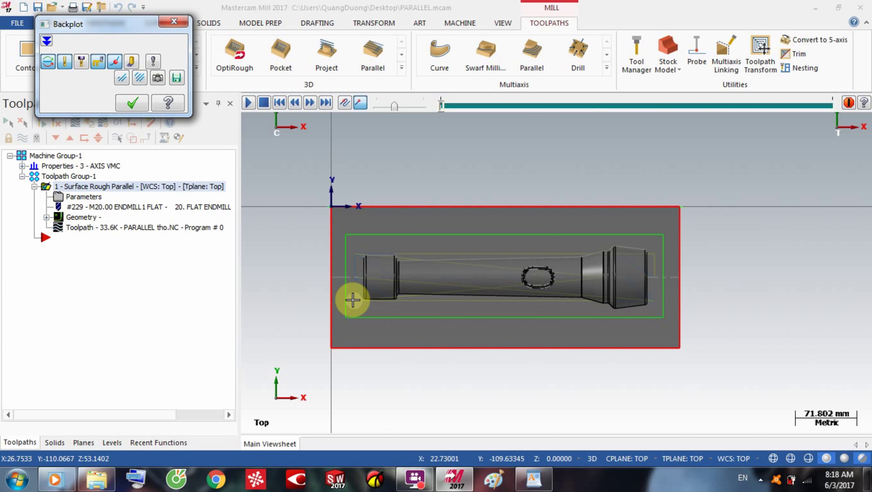
left_click(248, 102)
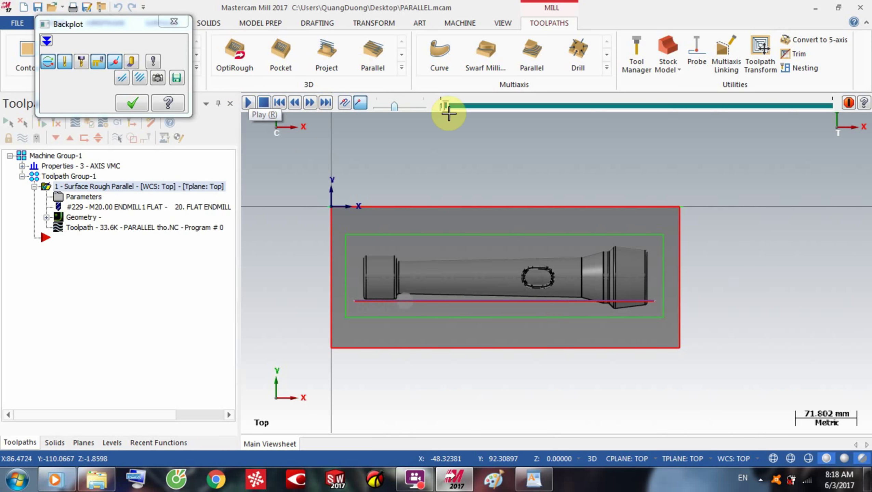
left_click(130, 103)
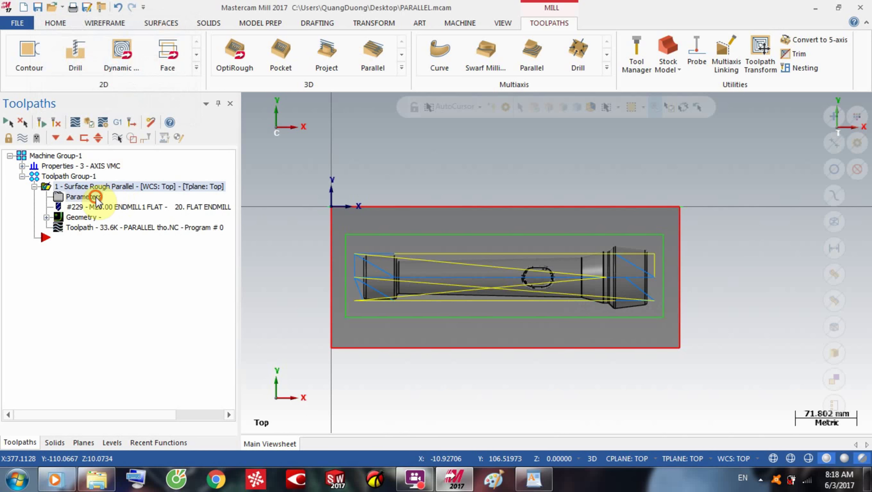
Enable the additional offset for the Inside tool containment in the surface parameters
left_click(96, 198)
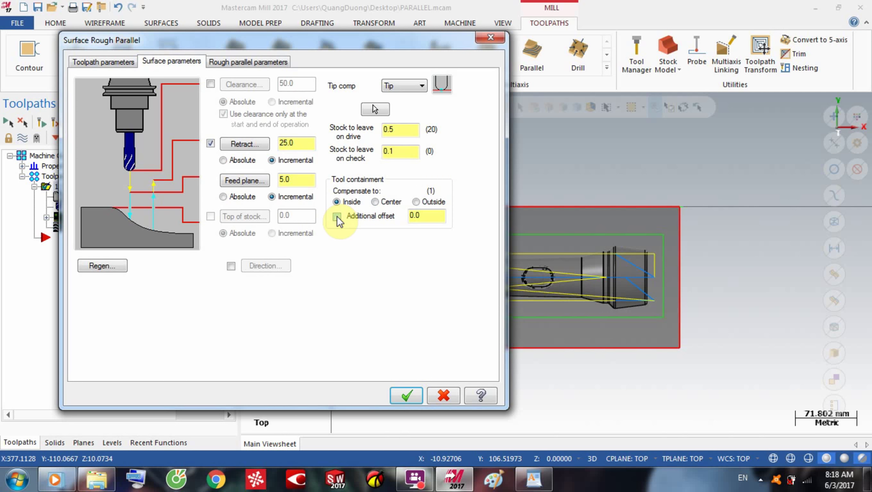
left_click(336, 216)
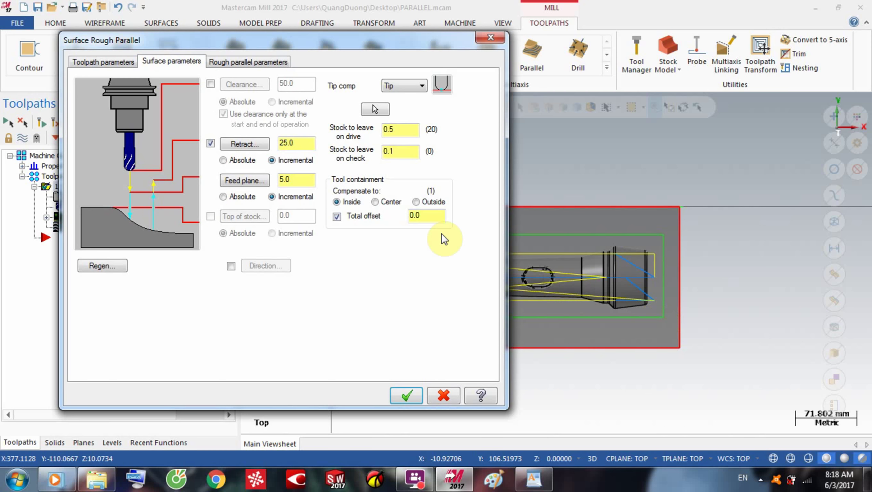
left_click(407, 395)
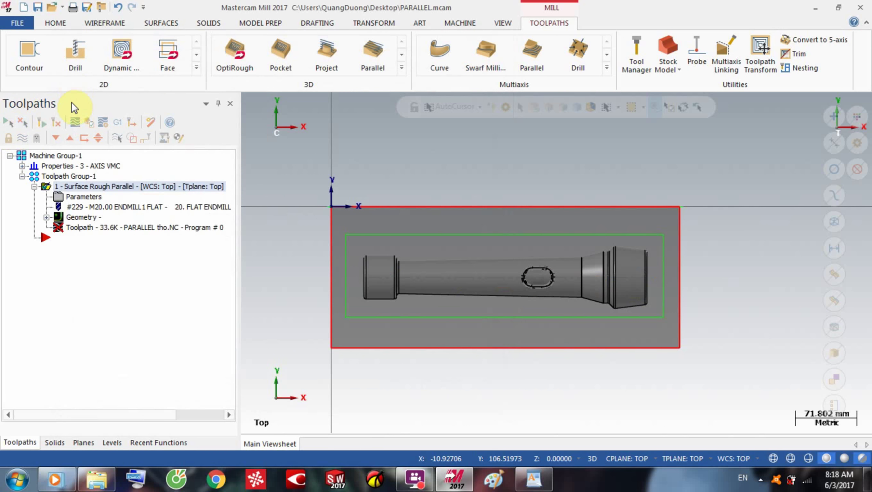
Regenerate the roughing toolpath with the containment offset enabled, inspect the tool position in the backplot, and close it
left_click(75, 123)
left_click(165, 255)
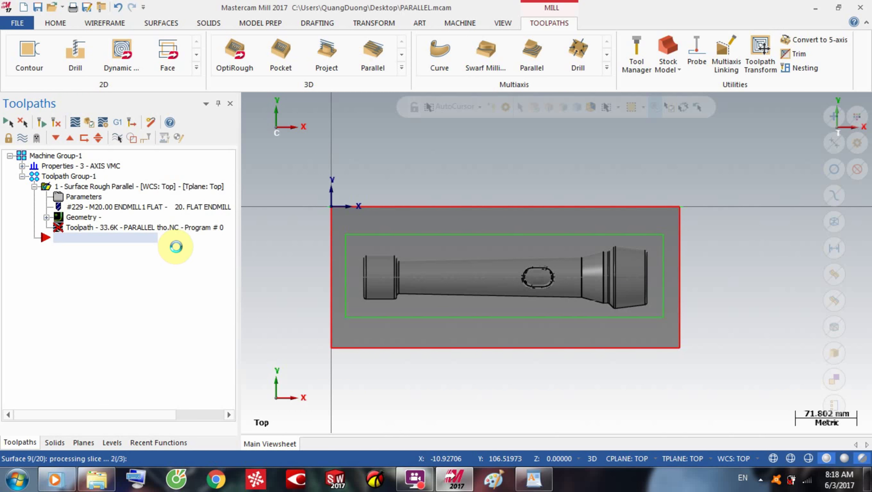
key("alt+b")
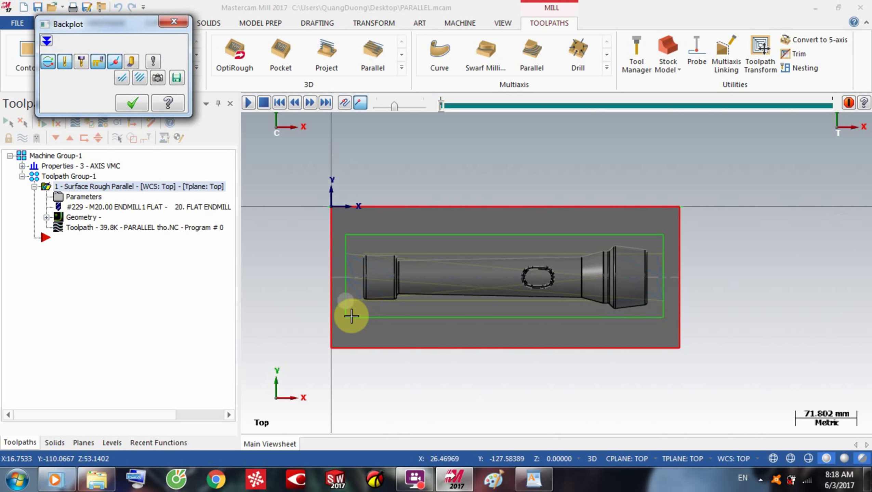
left_click(126, 109)
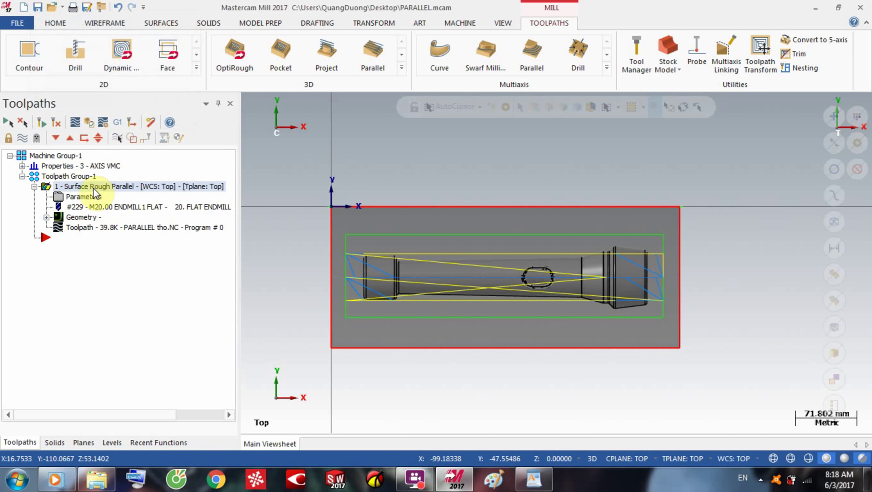
Set the total offset of the Inside tool containment to 20
left_click(84, 197)
double_click(436, 218)
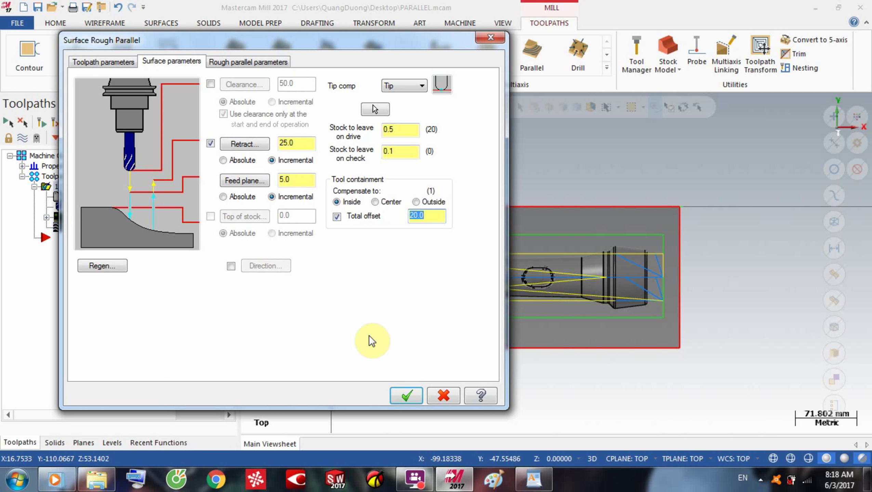
left_click(406, 397)
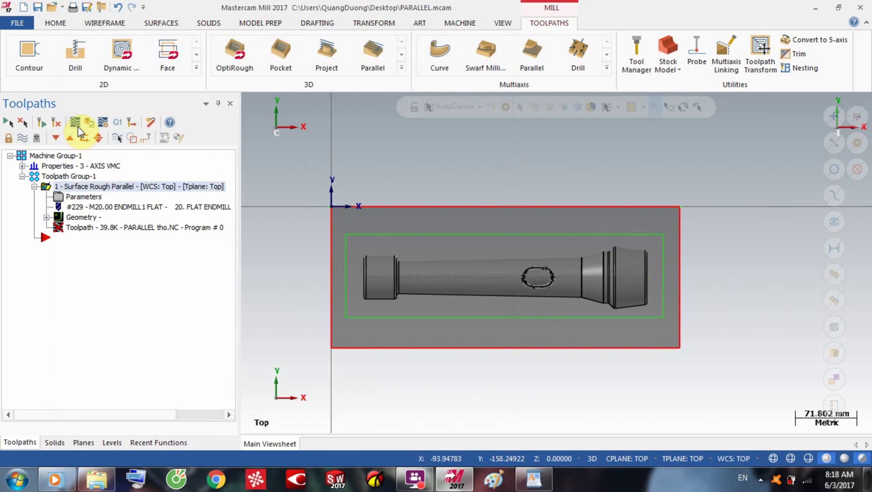
Regenerate the roughing toolpath with the 20 mm containment offset, check the tool position in the backplot, and close it
left_click(74, 124)
left_click(162, 253)
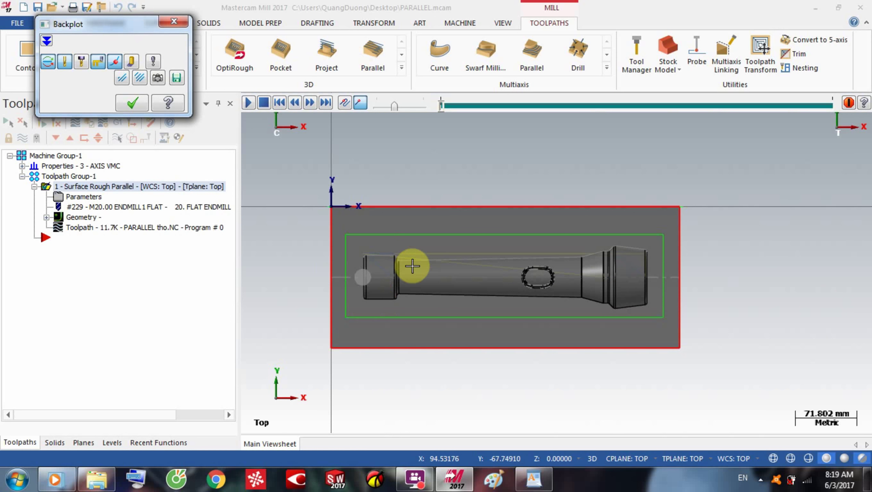
left_click(132, 102)
Set the tool containment compensation to Outside and disable the total offset
left_click(111, 196)
left_click(416, 202)
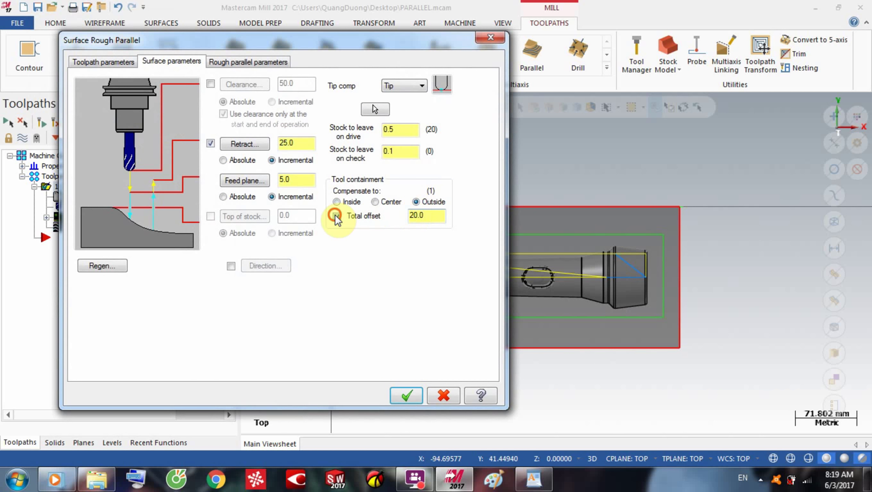
left_click(413, 396)
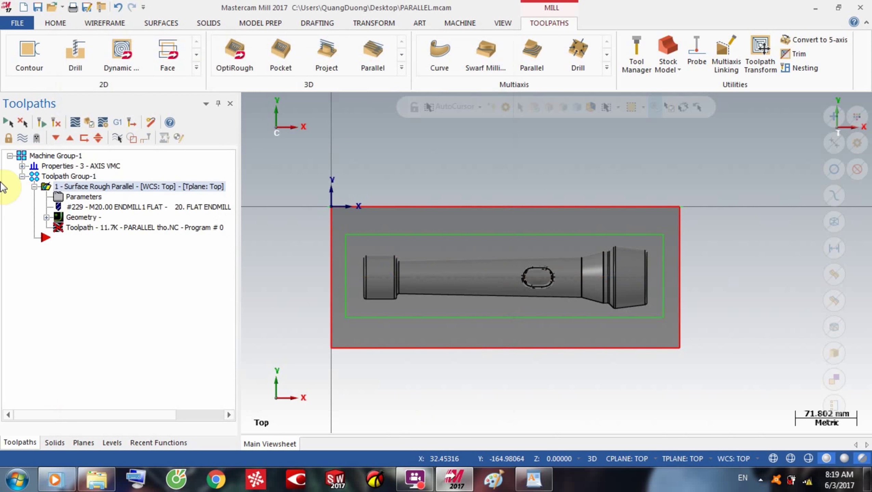
Regenerate the roughing toolpath with Outside containment, play its backplot from a tilted view, and close the backplot
left_click(76, 123)
left_click(171, 253)
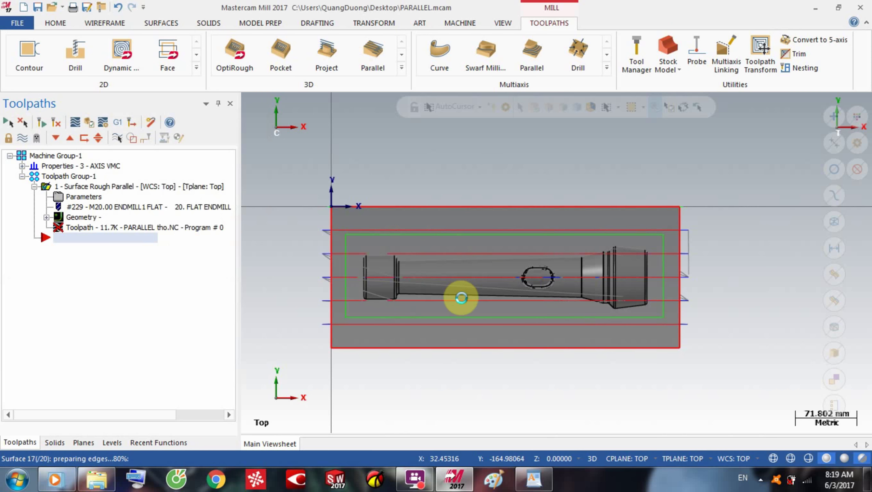
key("alt+t")
left_click(182, 78)
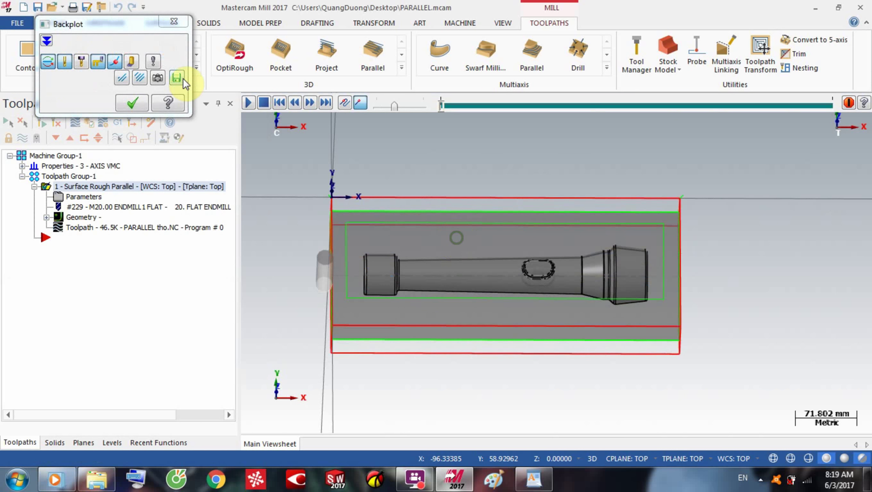
left_click(245, 106)
left_click(138, 103)
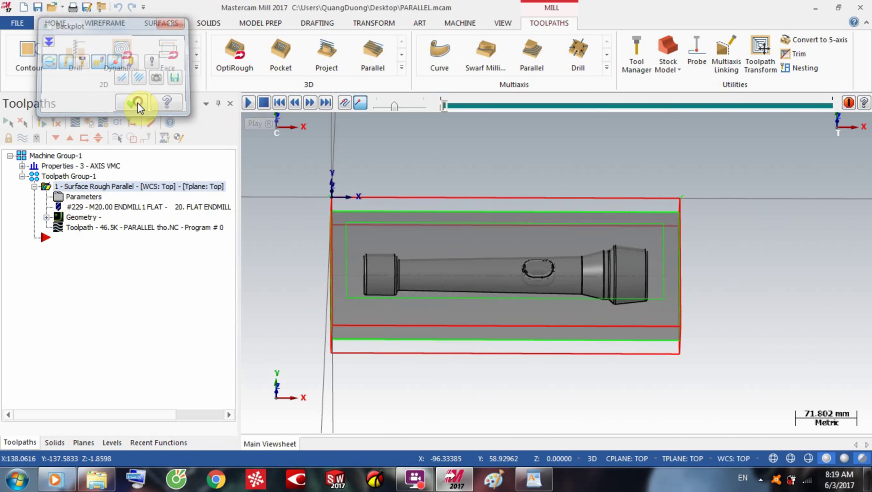
Set the cutting method in the rough parallel parameters to Zigzag
left_click(81, 196)
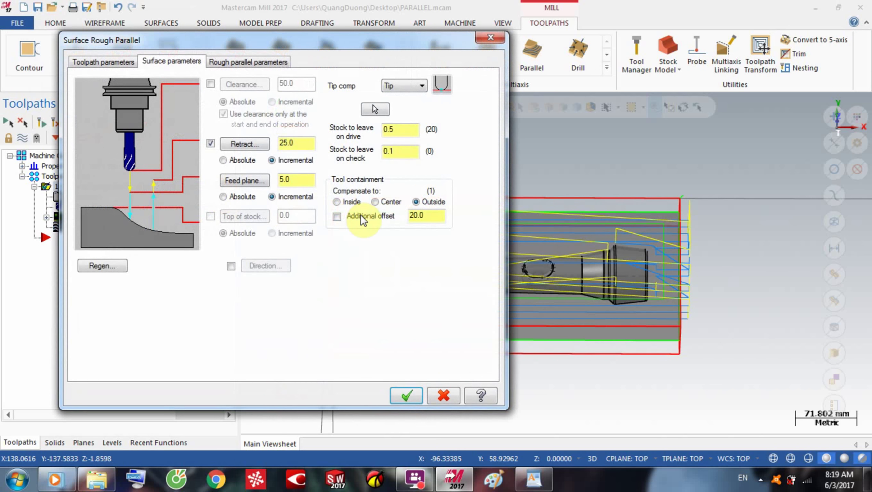
left_click(250, 62)
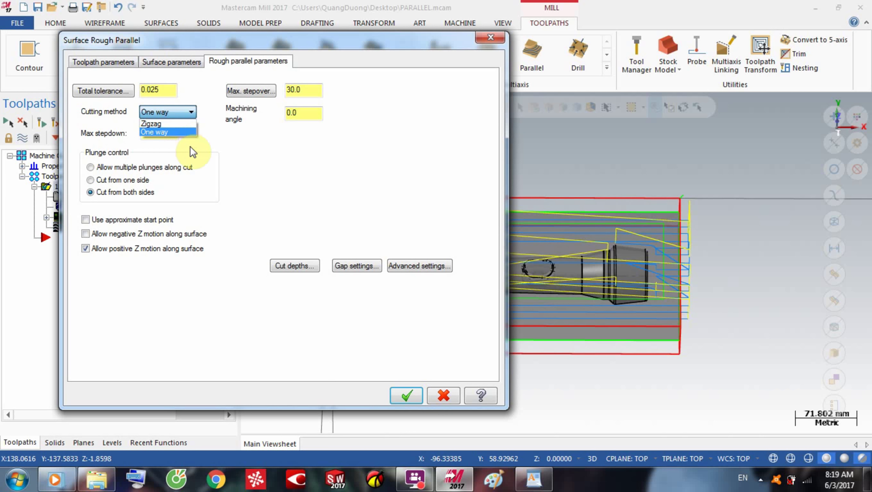
left_click(188, 124)
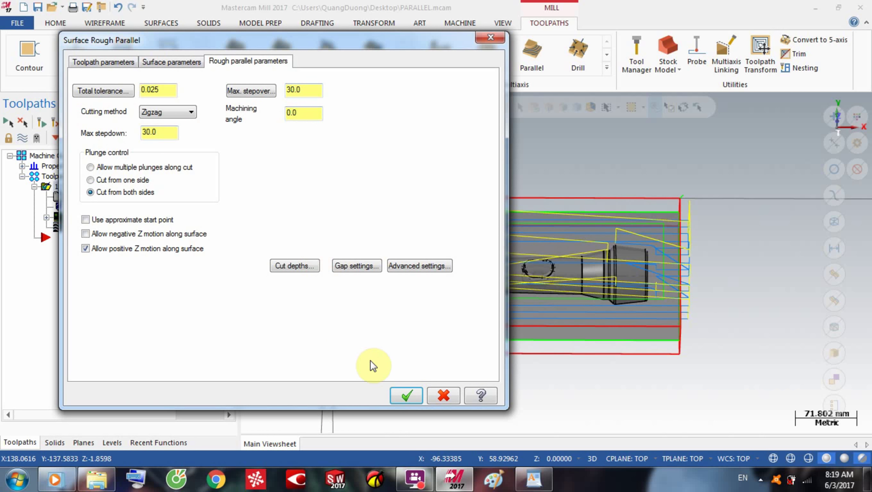
Regenerate the Zigzag roughing toolpath, play its backplot from the top view, and close the backplot
left_click(411, 398)
right_click(387, 171)
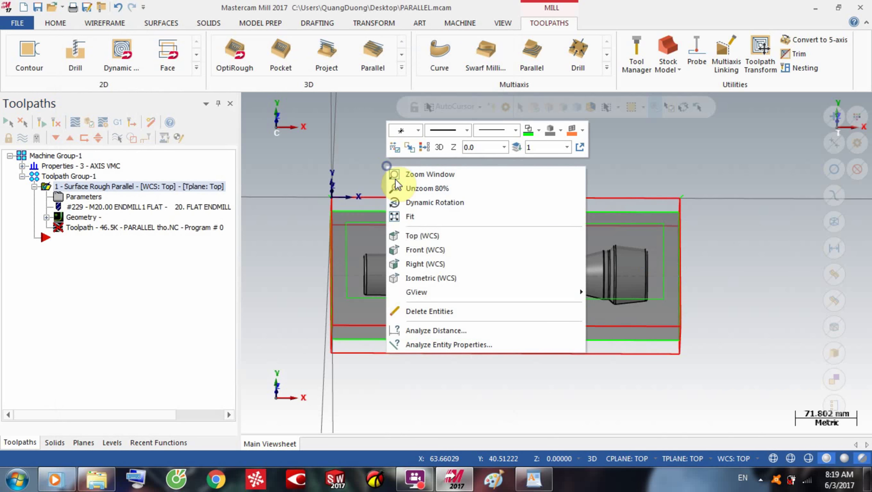
left_click(417, 239)
left_click(75, 123)
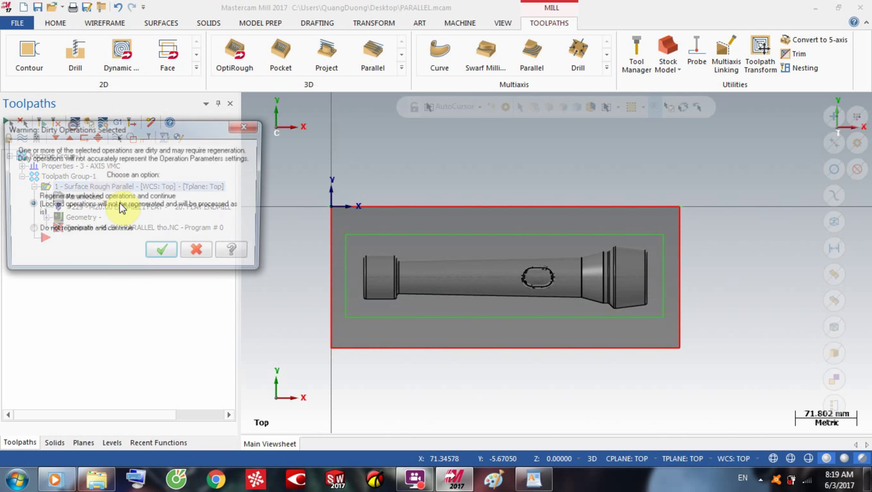
left_click(174, 257)
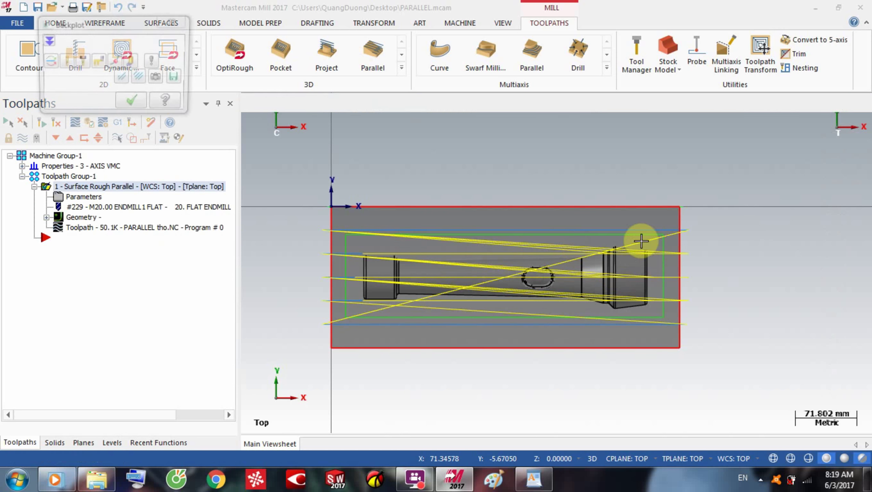
left_click(254, 102)
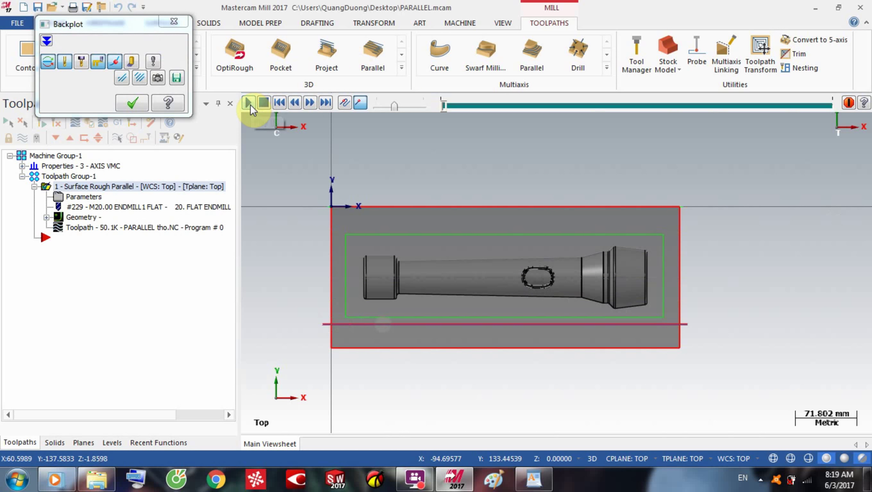
left_click(133, 103)
Set the machining angle in the rough parallel parameters to 45 degrees
left_click(87, 198)
double_click(307, 116)
type("15")
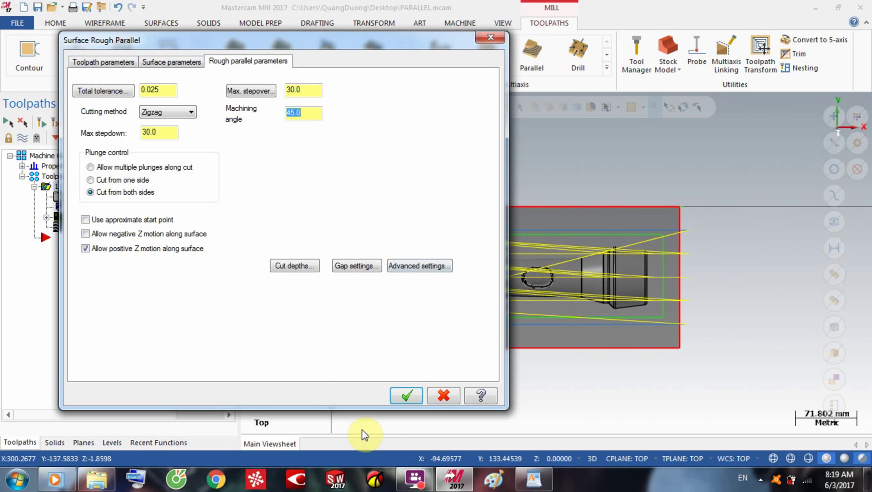
left_click(395, 397)
Regenerate the toolpath with the 45-degree machining angle, play its backplot at a higher speed, and close the backplot
left_click(73, 121)
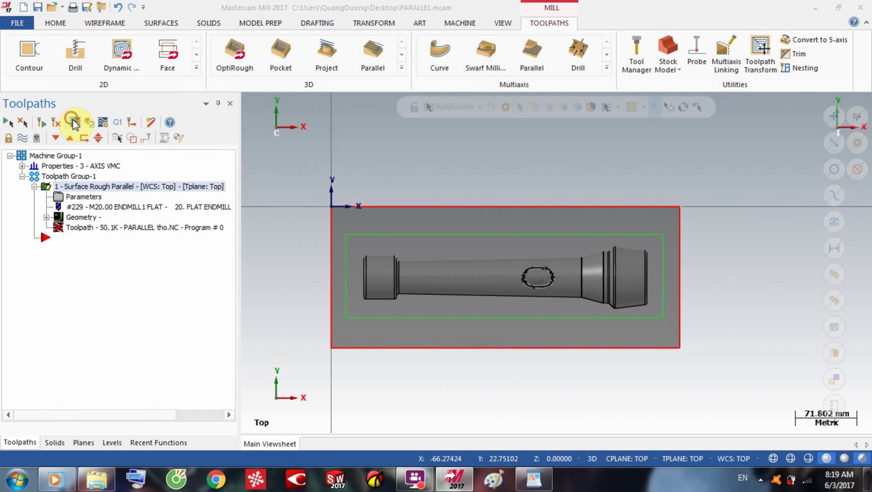
left_click(163, 253)
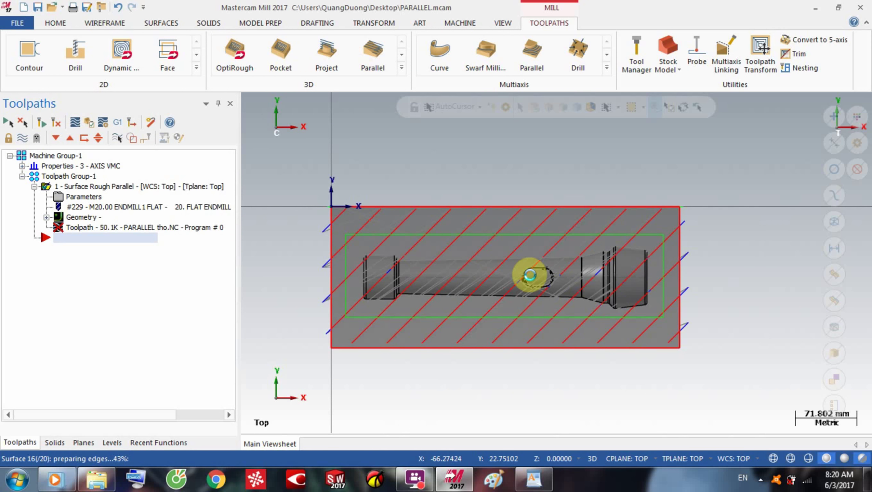
key("alt+t")
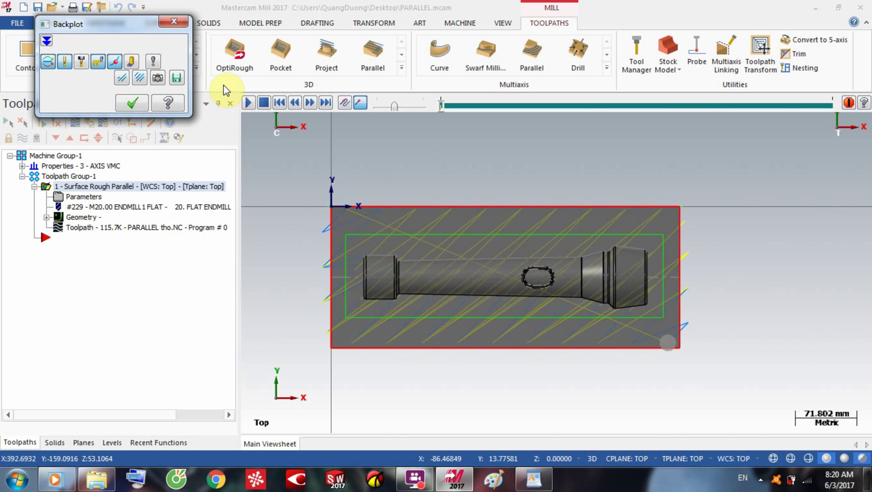
left_click(248, 104)
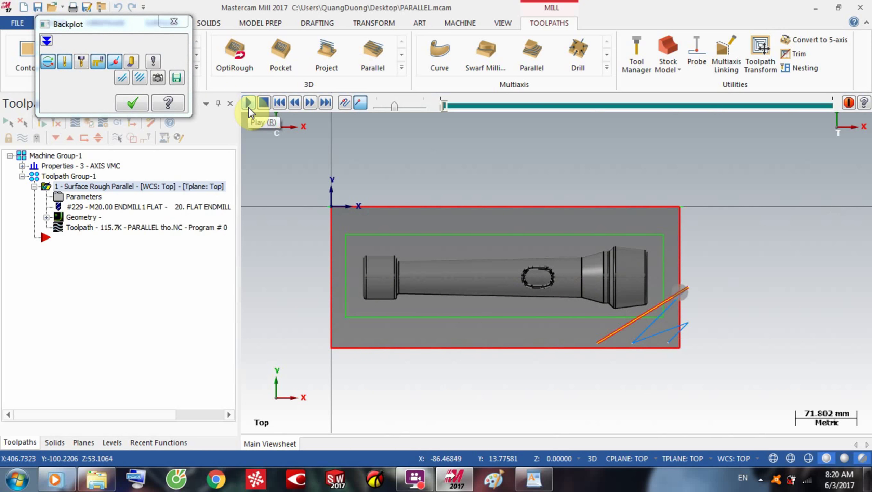
left_click_drag(393, 106, 424, 113)
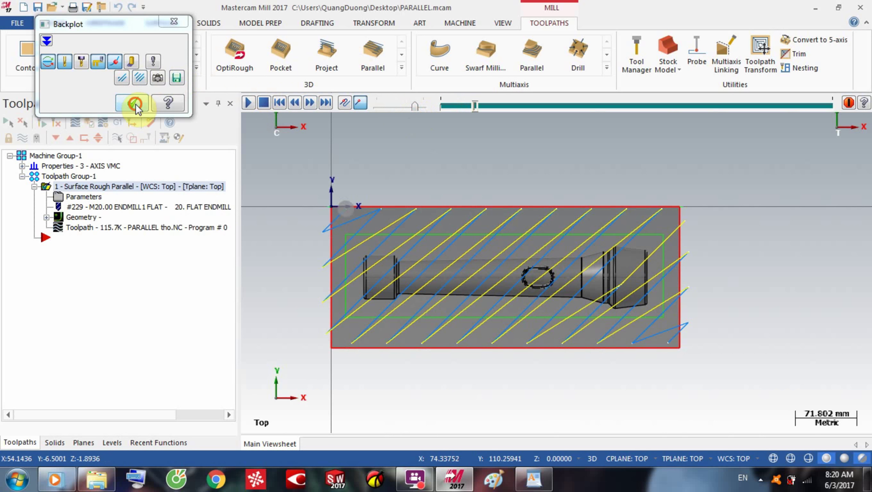
left_click(132, 103)
Switch the roughing cut depths to Absolute, using a minimum depth of 0 and a maximum depth of -10
left_click(94, 197)
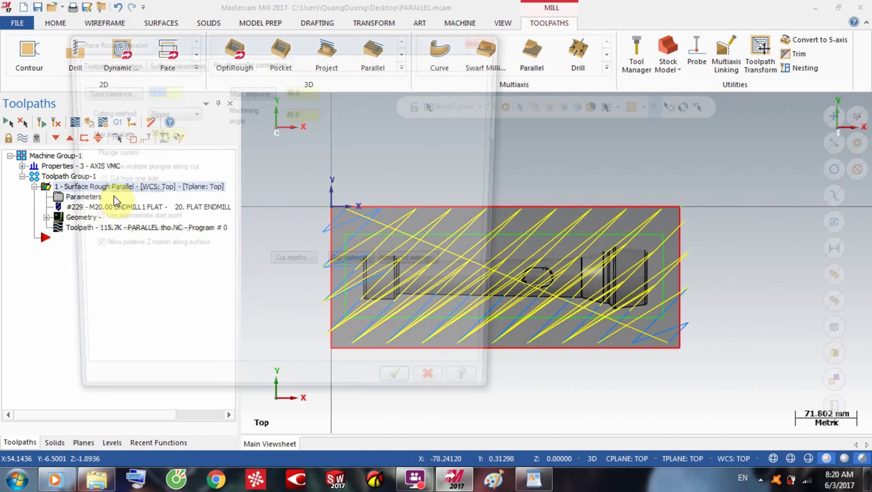
left_click(278, 265)
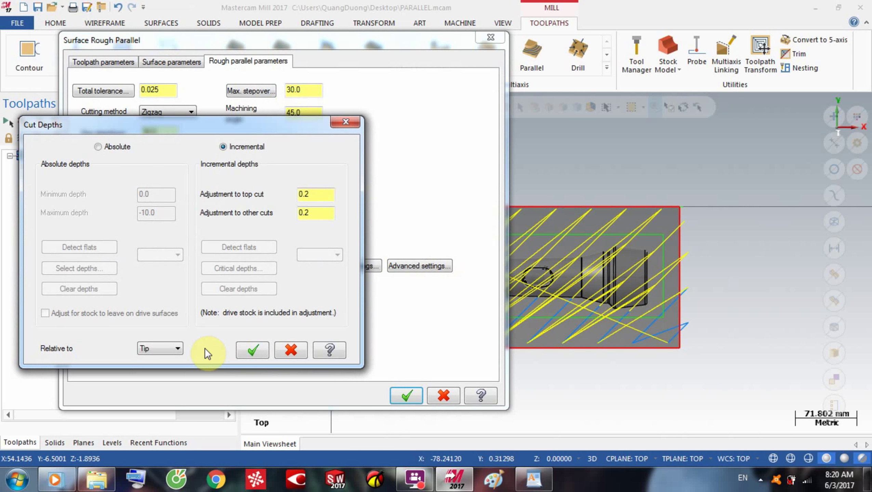
left_click(97, 146)
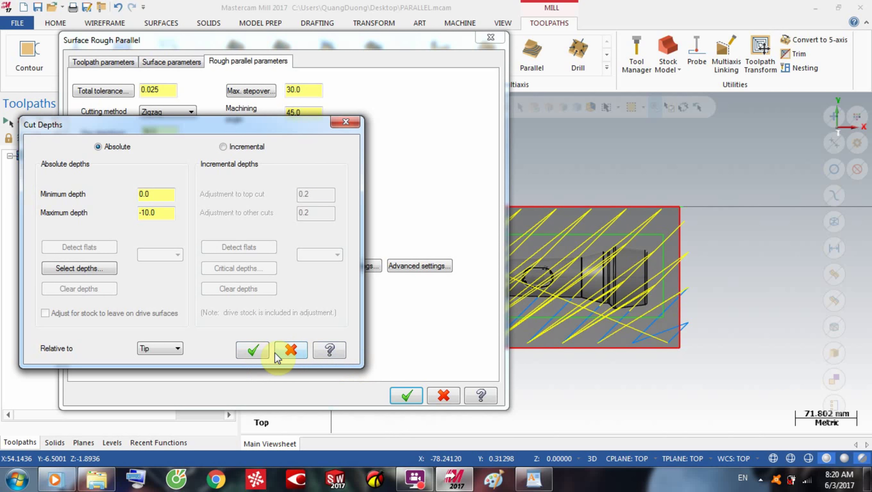
left_click(265, 353)
left_click(397, 388)
Regenerate the toolpath with the absolute cut depths, inspect its backplot from the front view, and close the backplot
middle_click_drag(427, 337, 426, 265)
left_click(75, 123)
left_click(162, 249)
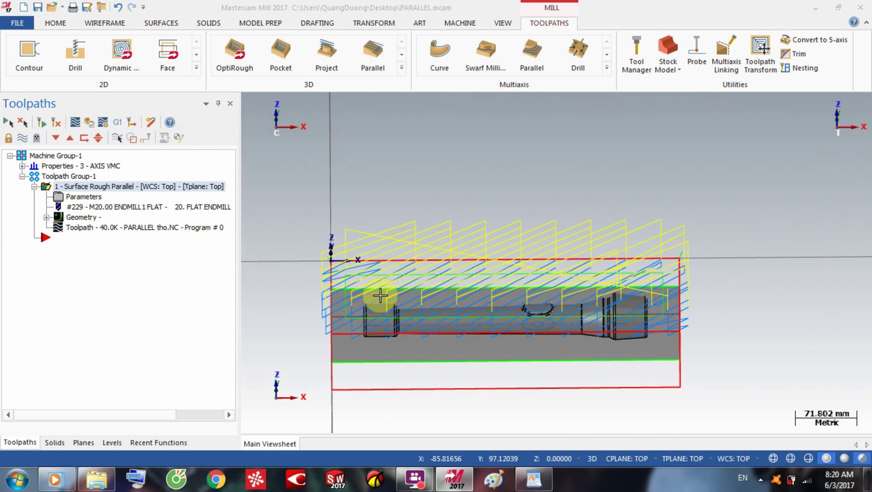
key("alt+t")
right_click(407, 224)
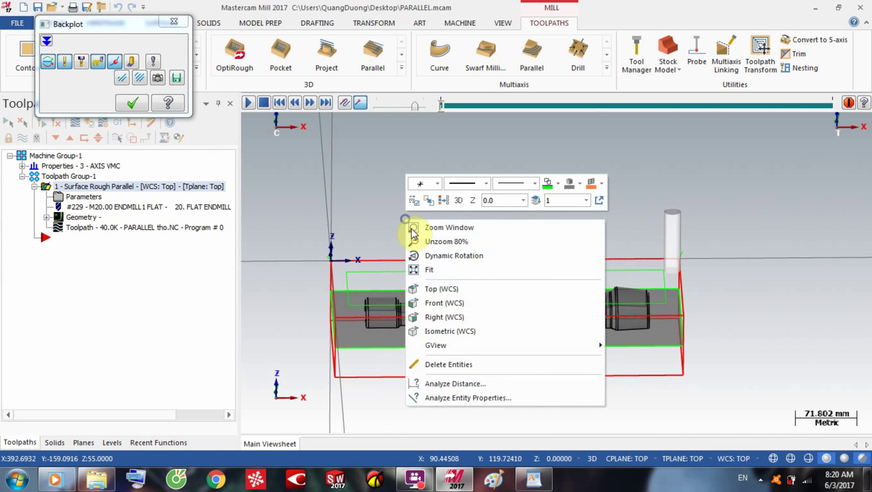
left_click(440, 299)
left_click(132, 102)
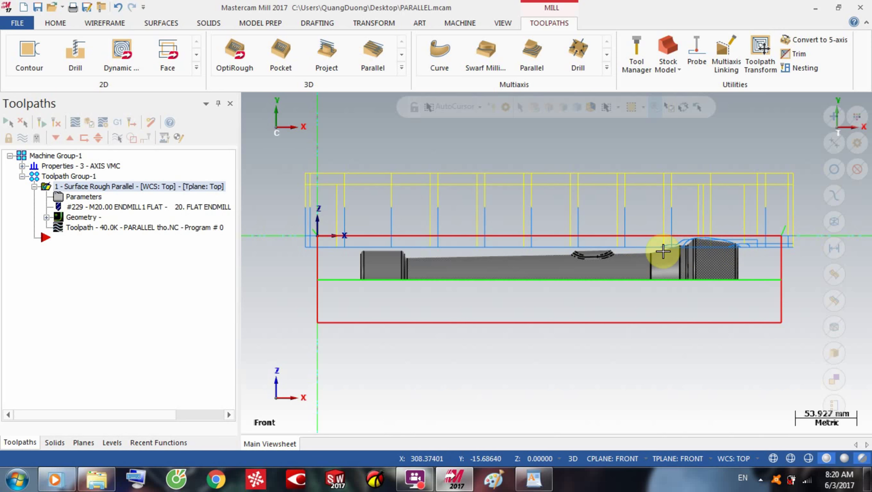
Switch the roughing cut depths back to Incremental, with 0.2 adjustments to the top cut and other cuts
left_click(91, 197)
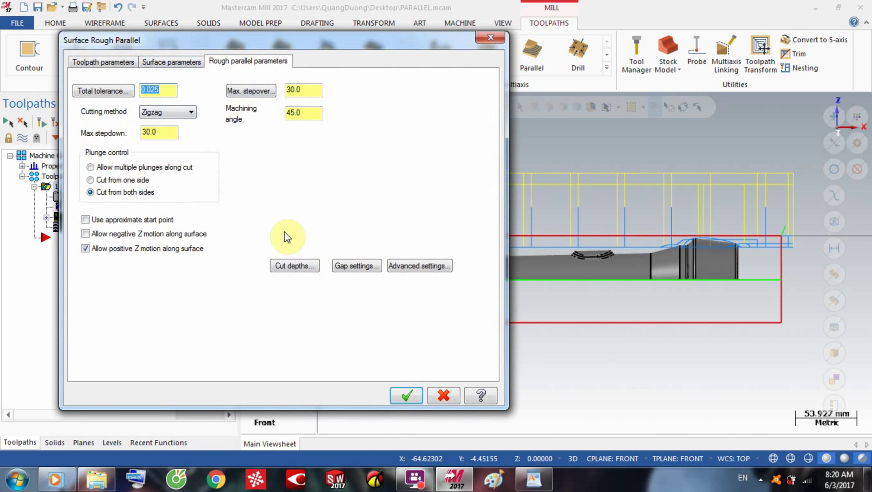
left_click(294, 267)
left_click(223, 147)
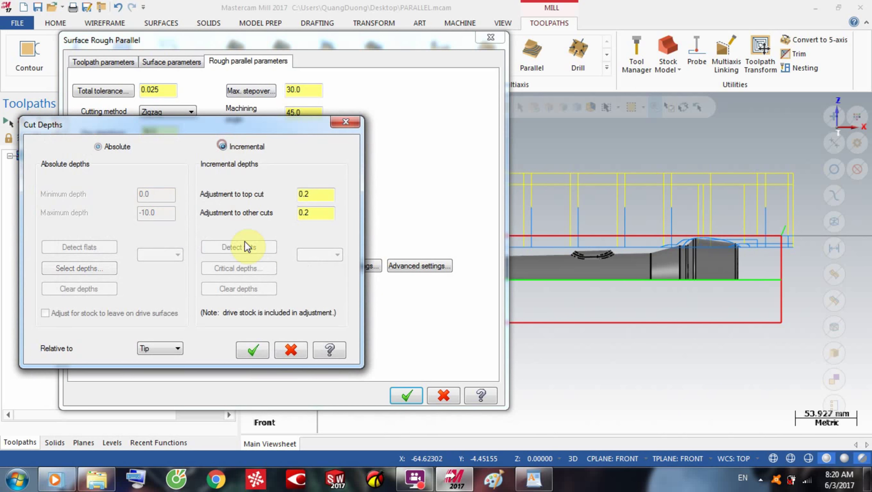
left_click(248, 350)
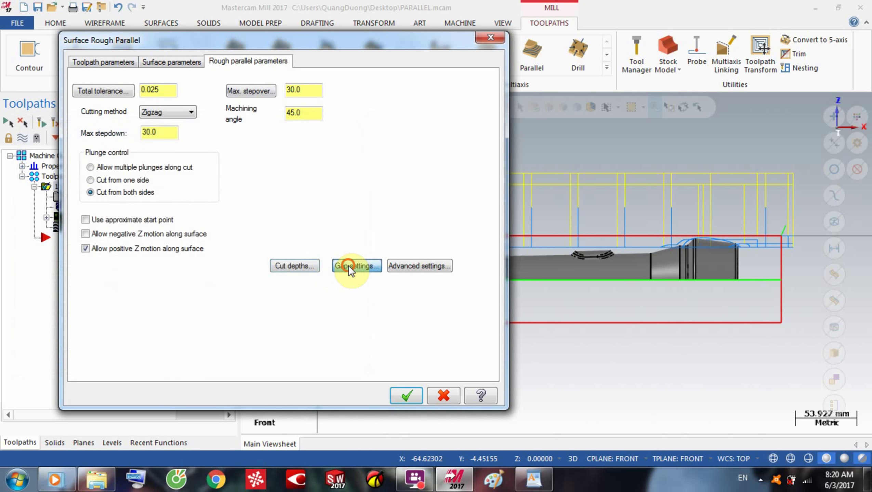
Enable Optimize cut order in the gap settings and accept the rough parallel parameters
left_click(348, 265)
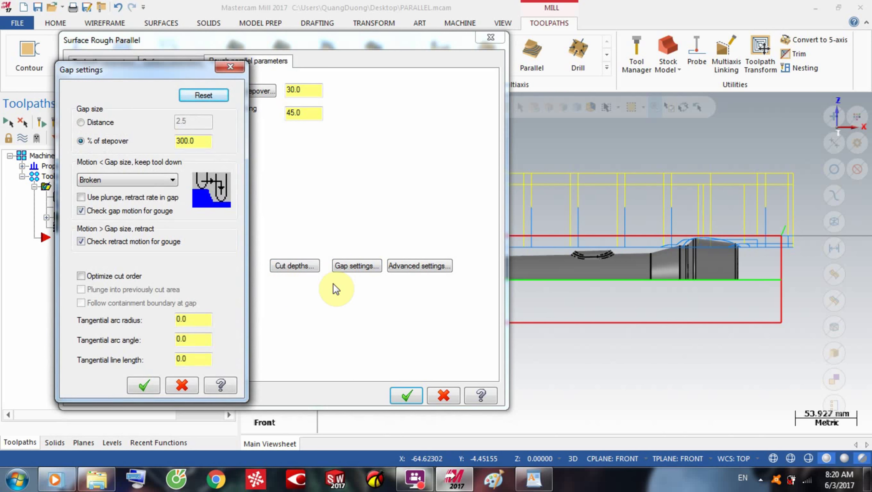
left_click(81, 275)
left_click(142, 385)
left_click(407, 394)
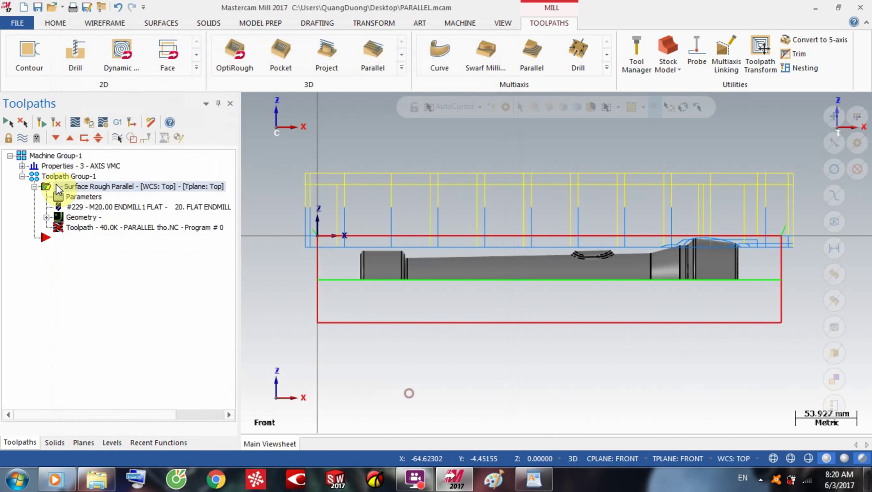
Regenerate the toolpath with incremental depths and optimized cut order, check its backplot, and inspect the passes from a tilted view
left_click(74, 123)
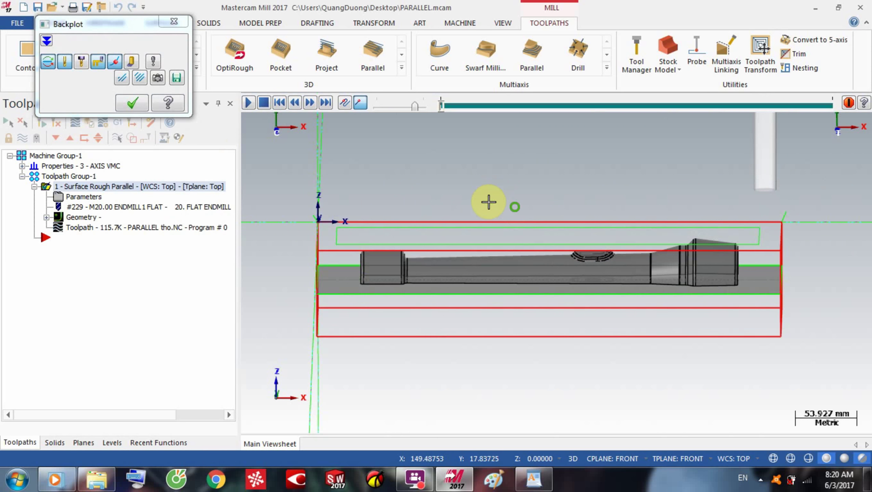
left_click(134, 107)
mouse_move(402, 239)
middle_mouse_down()
mouse_move(428, 242)
mouse_move(418, 258)
mouse_move(412, 247)
middle_mouse_up()
Set the machining angle in the rough parallel parameters to 0 degrees
left_click(63, 199)
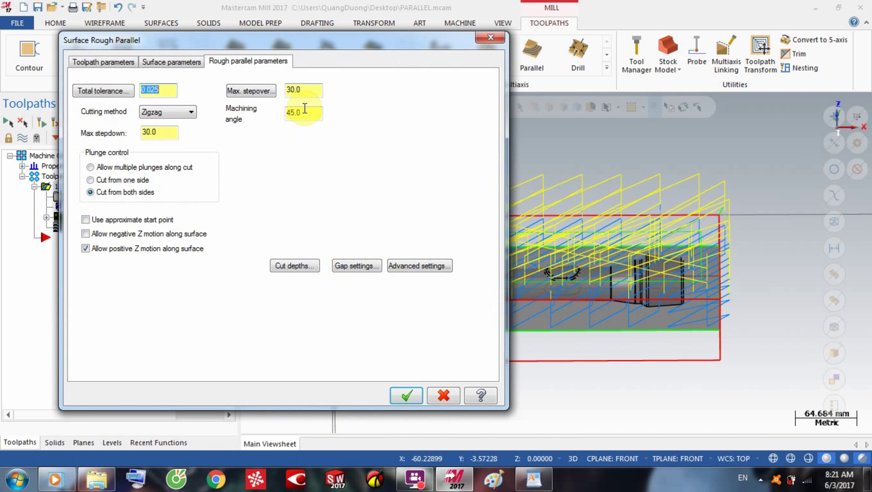
double_click(303, 109)
type("0")
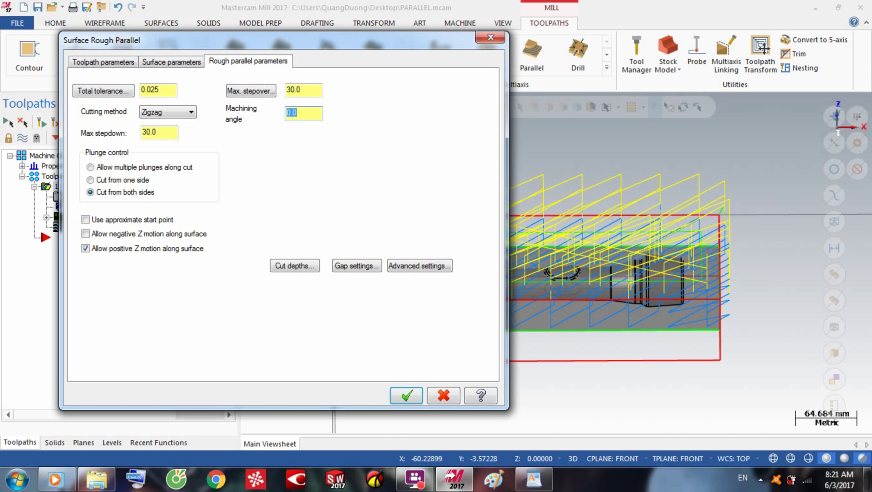
left_click(406, 395)
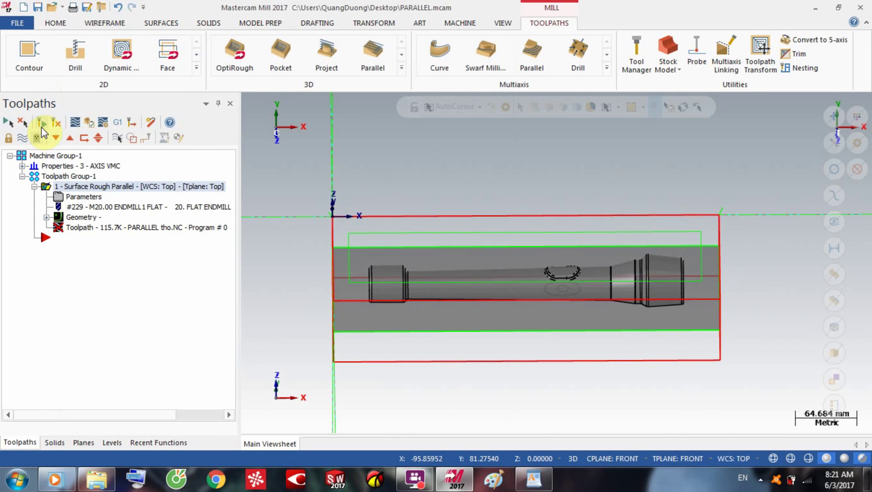
Regenerate the toolpath with the 0-degree machining angle, check its passes in the backplot, and close it
left_click(74, 122)
left_click(161, 253)
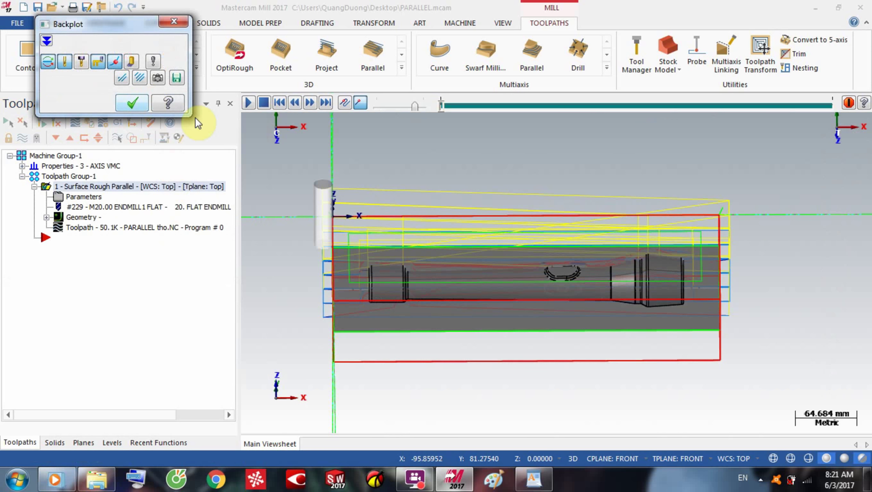
left_click(132, 103)
Set the machining angle in the rough parallel parameters to 90 degrees
left_click(75, 199)
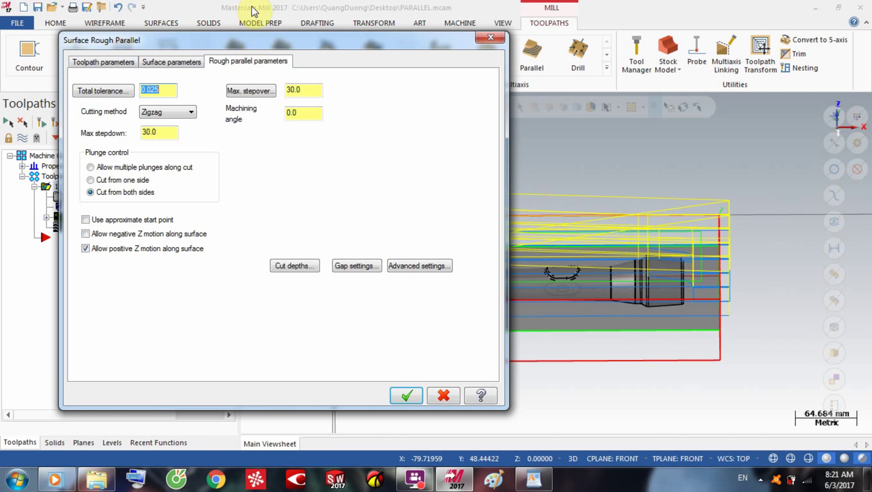
double_click(318, 113)
type("9")
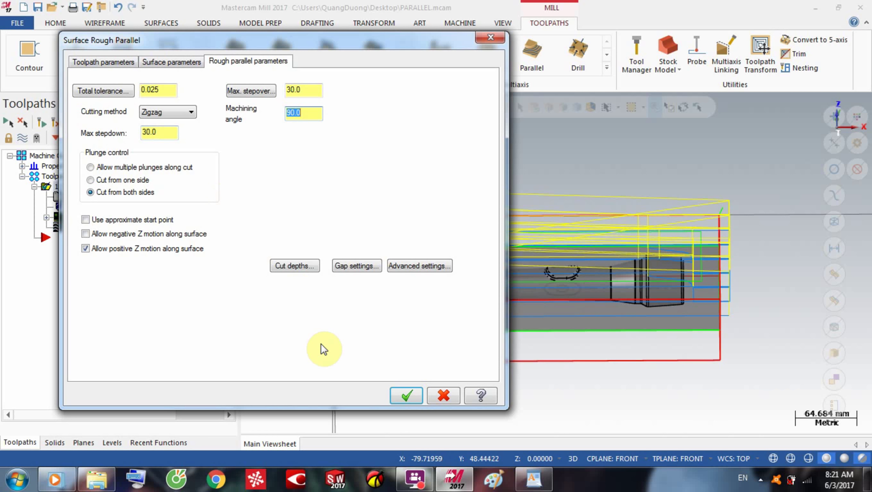
left_click(405, 396)
Regenerate the toolpath with the 90-degree machining angle, play its backplot from the right side view, and close the backplot
left_click(74, 121)
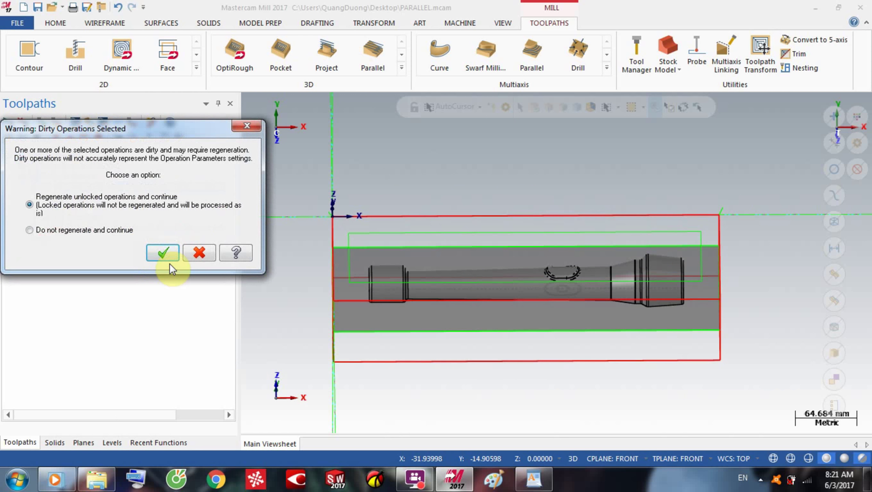
left_click(165, 255)
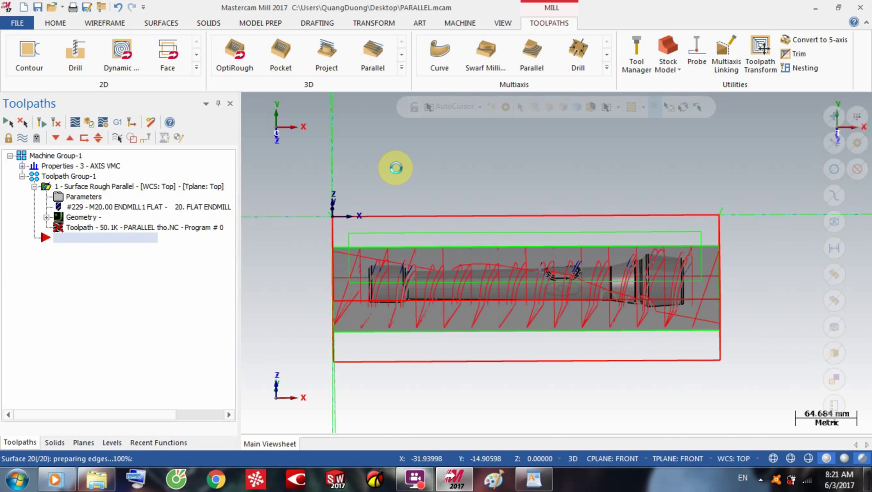
right_click(395, 164)
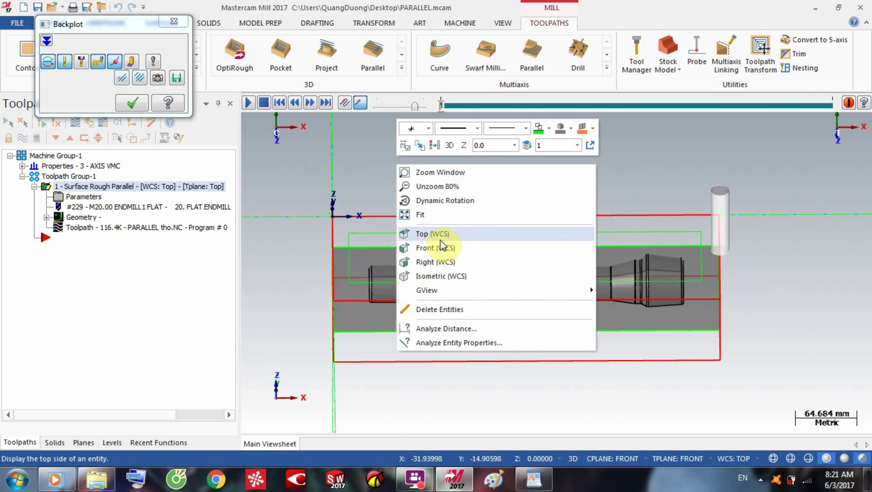
left_click(436, 263)
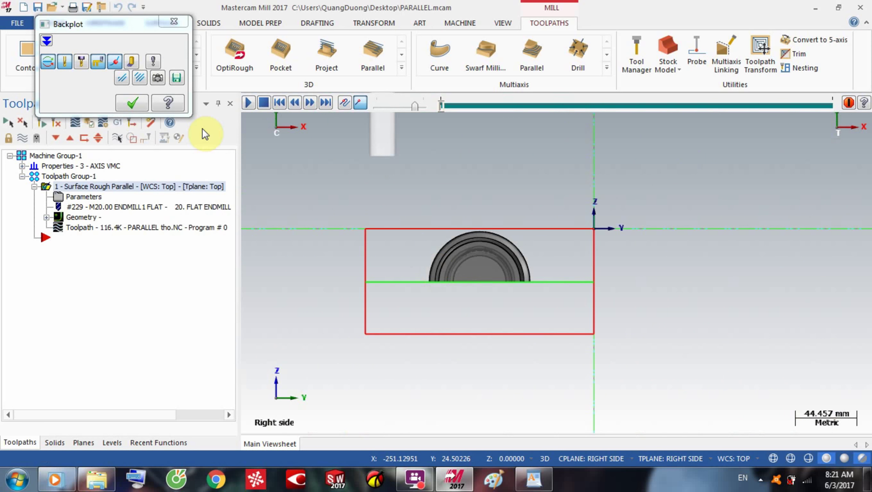
left_click(248, 103)
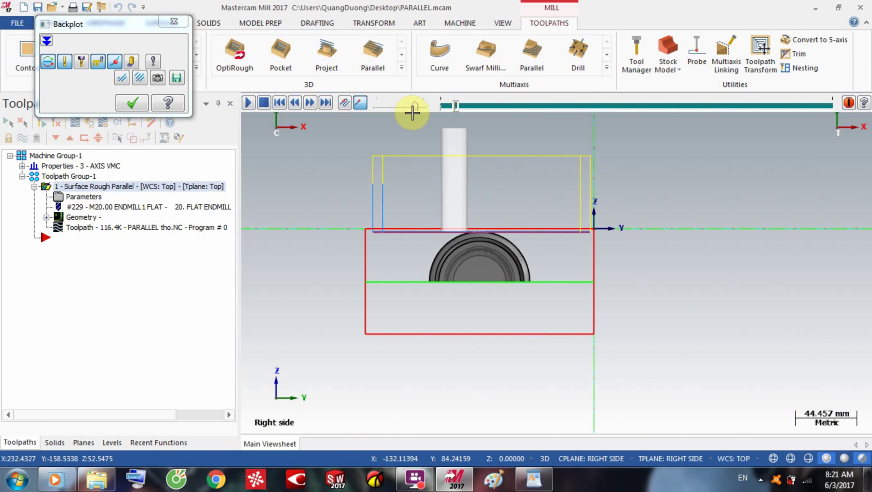
scroll(485, 215, "up", 1)
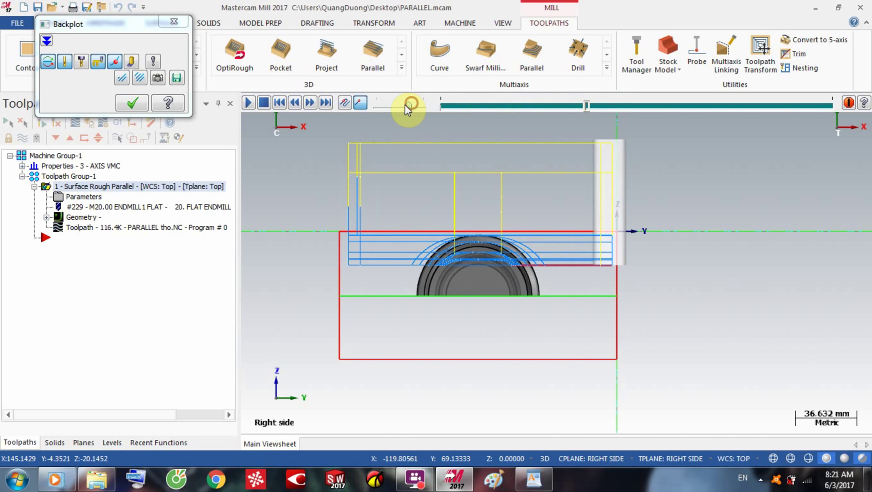
left_click(131, 101)
Set the rough parallel plunge control to Cut from one side and regenerate the toolpath for backplotting
left_click(58, 193)
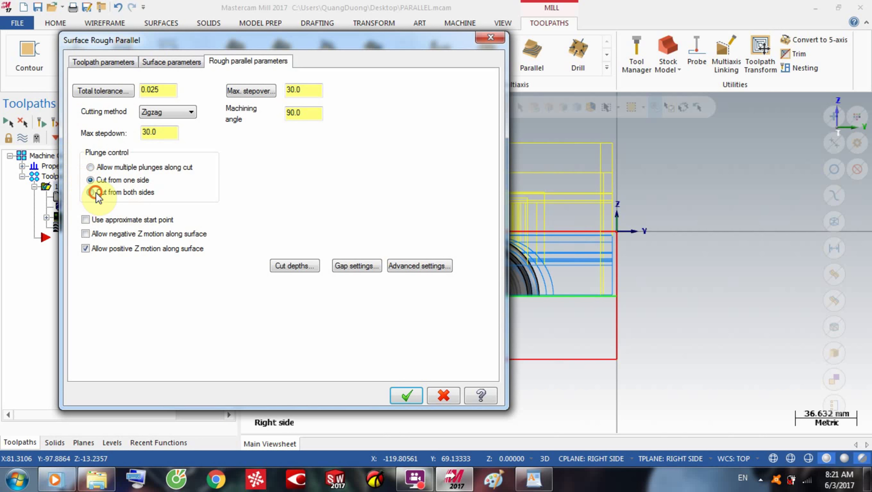
left_click(91, 181)
left_click(406, 396)
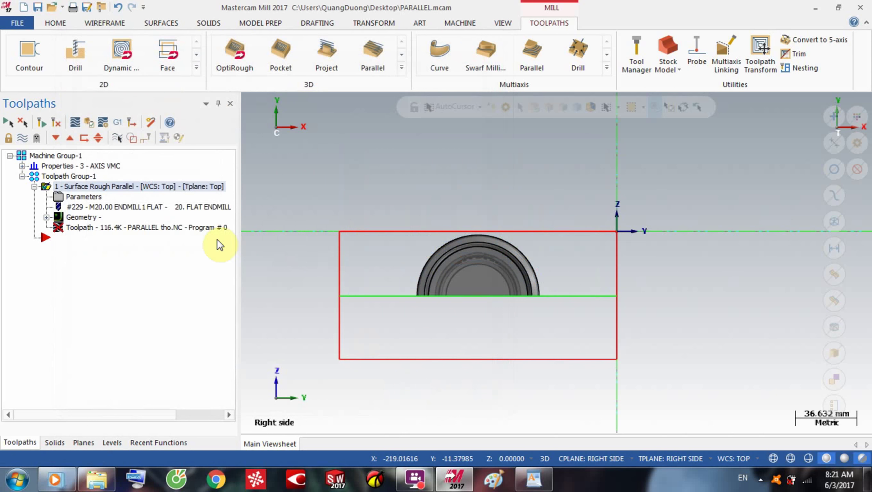
left_click(75, 125)
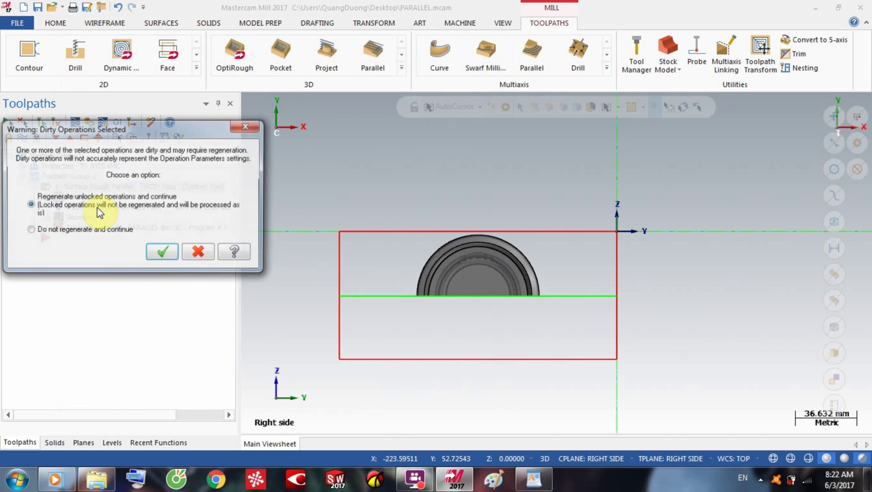
left_click(173, 254)
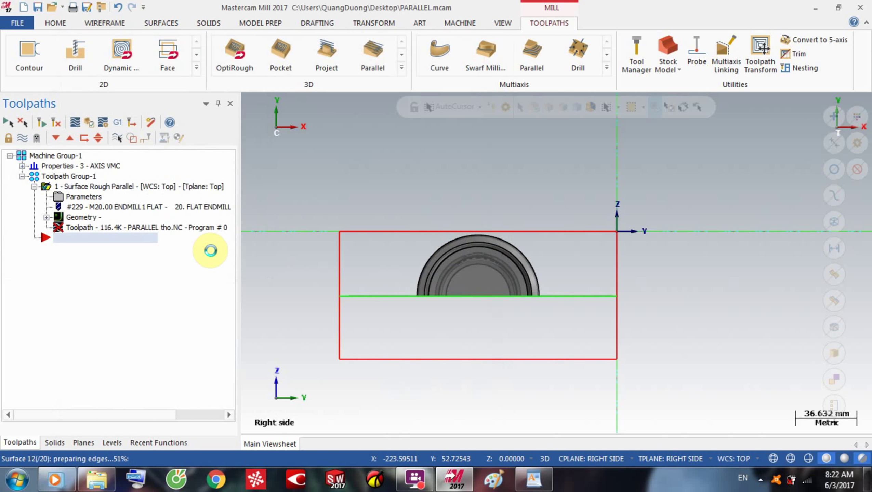
Play the backplot of the one-side plunge toolpath, check it from the front and right side views, and close it
key("alt+t")
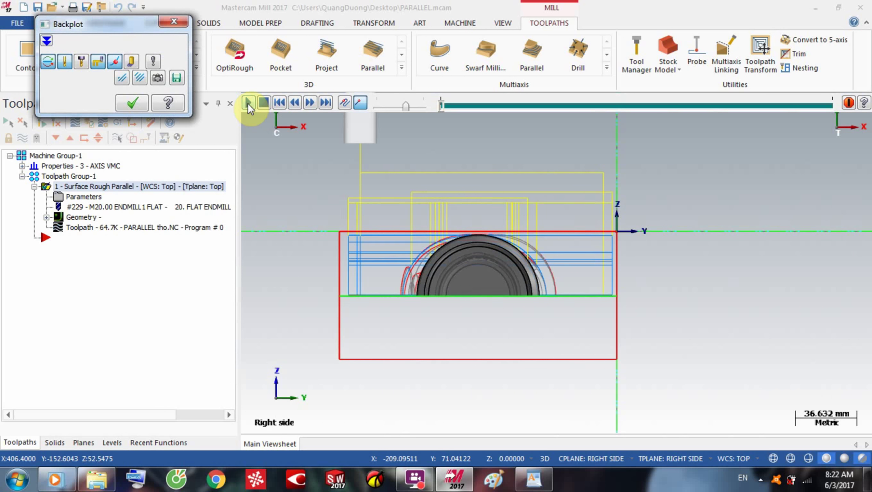
left_click(247, 103)
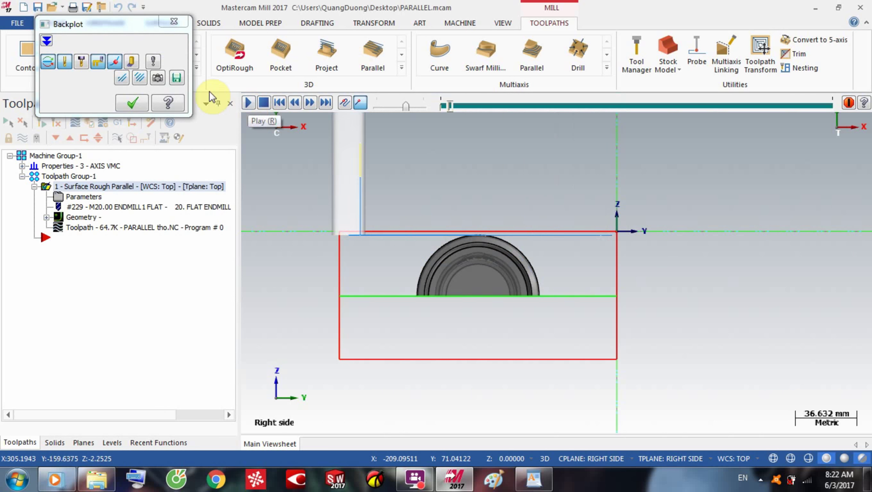
mouse_move(411, 263)
middle_mouse_down()
mouse_move(415, 284)
mouse_move(414, 255)
mouse_move(415, 271)
mouse_move(366, 148)
middle_mouse_up()
right_click(370, 171)
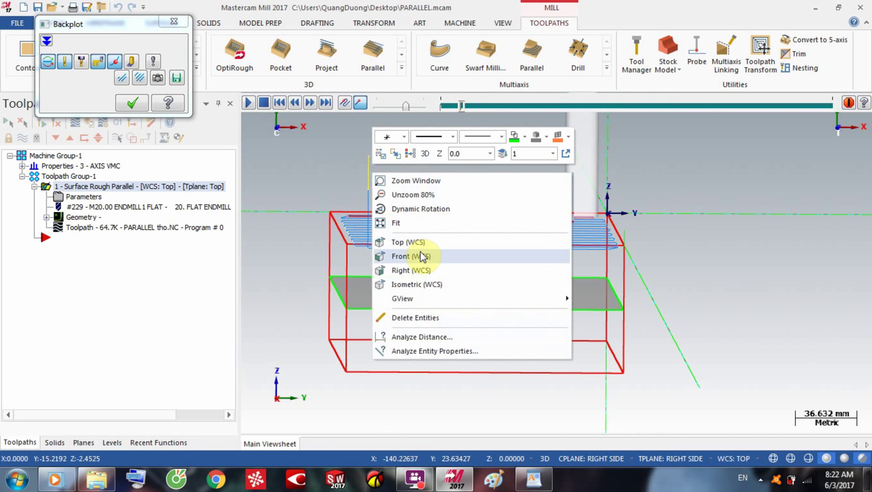
left_click(427, 254)
right_click(413, 154)
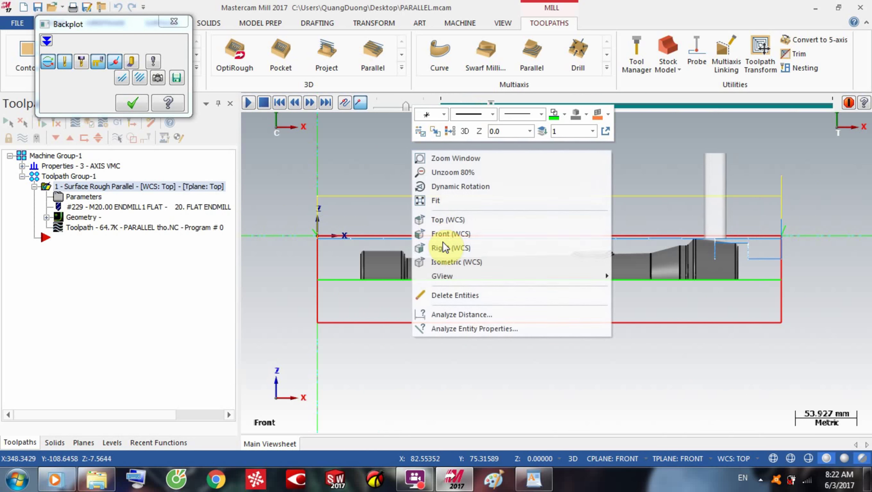
left_click(443, 243)
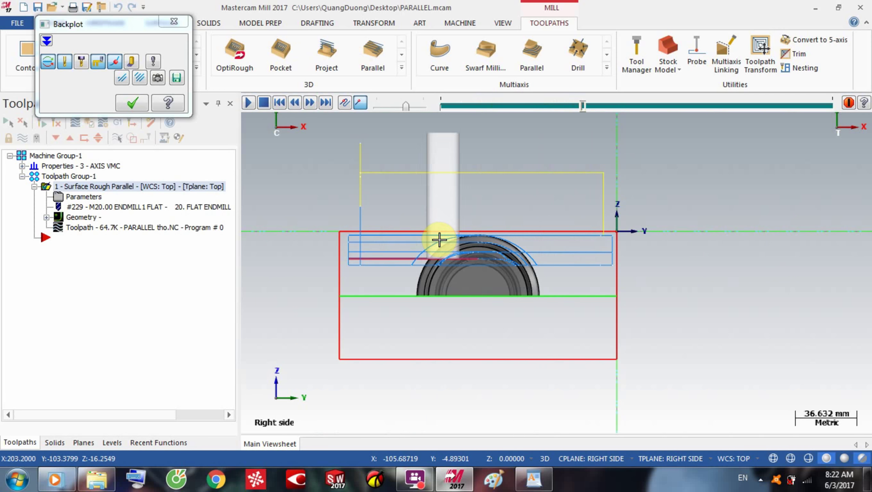
left_click(132, 102)
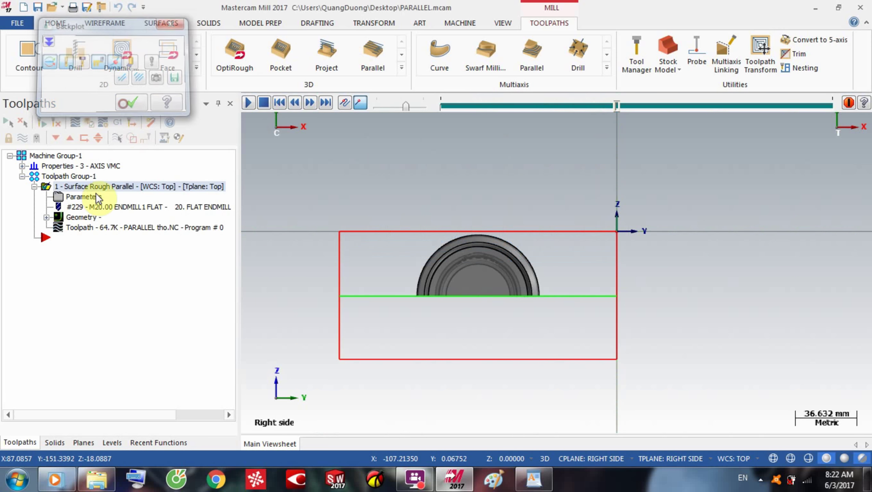
Set the plunge control to Cut from both sides and regenerate the toolpath for backplotting
left_click(78, 196)
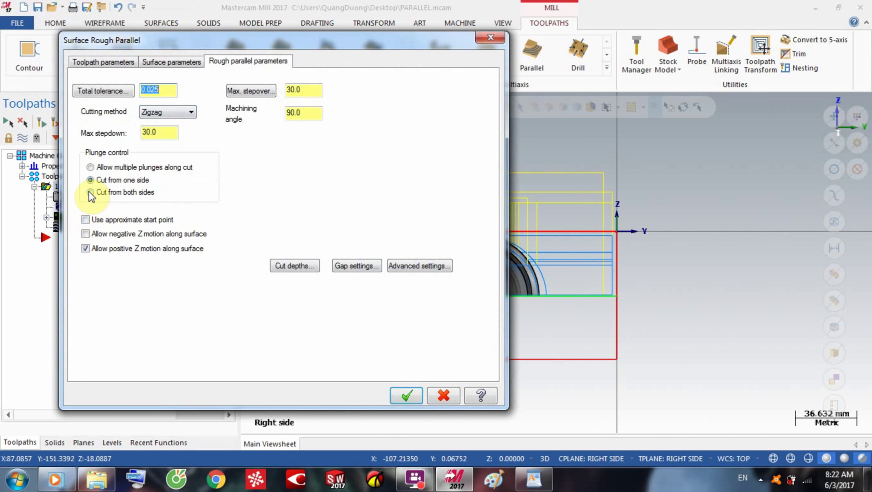
left_click(400, 394)
left_click(74, 122)
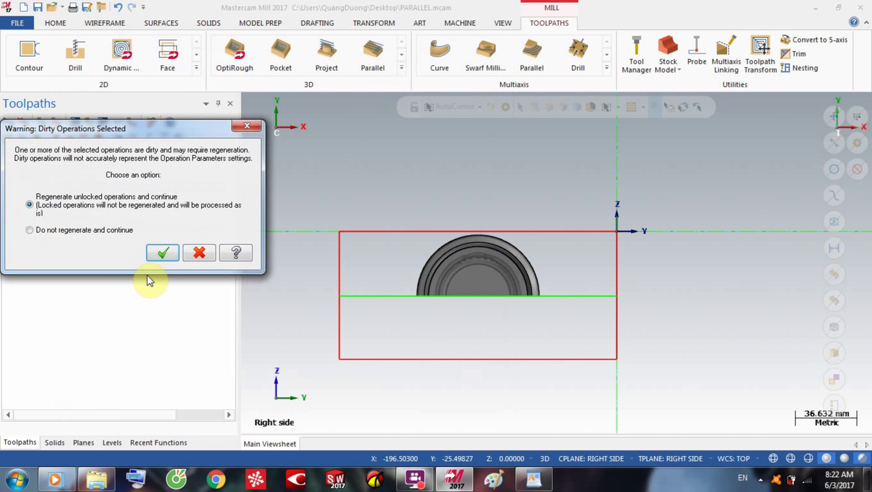
left_click(160, 255)
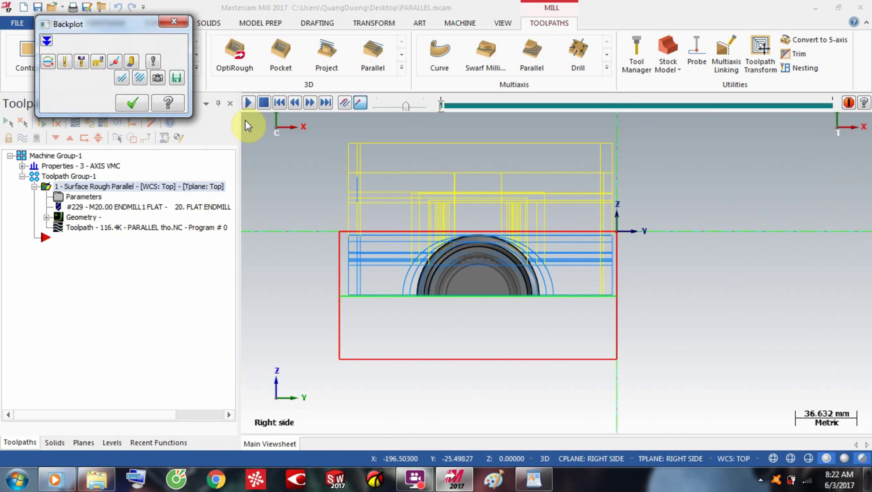
Play the backplot of the both-sides plunge toolpath at varying speeds from the right side view and close it
left_click(405, 107)
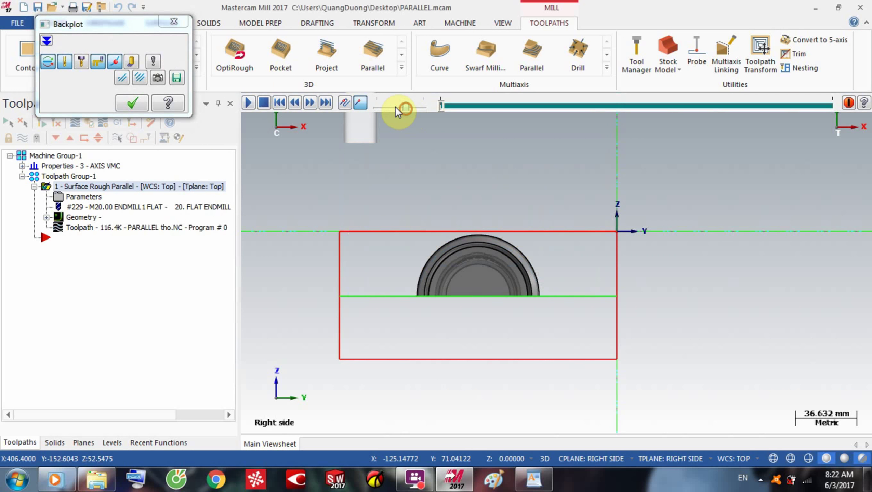
left_click(251, 102)
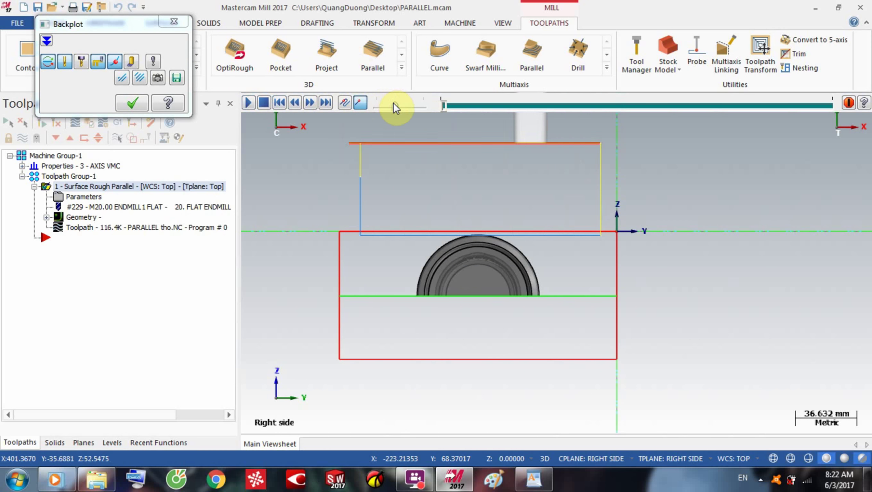
left_click(410, 107)
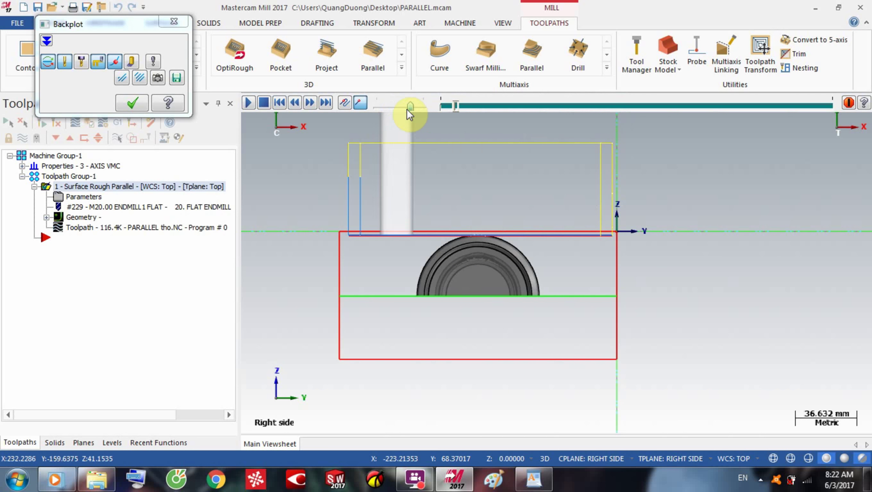
left_click_drag(419, 108, 401, 109)
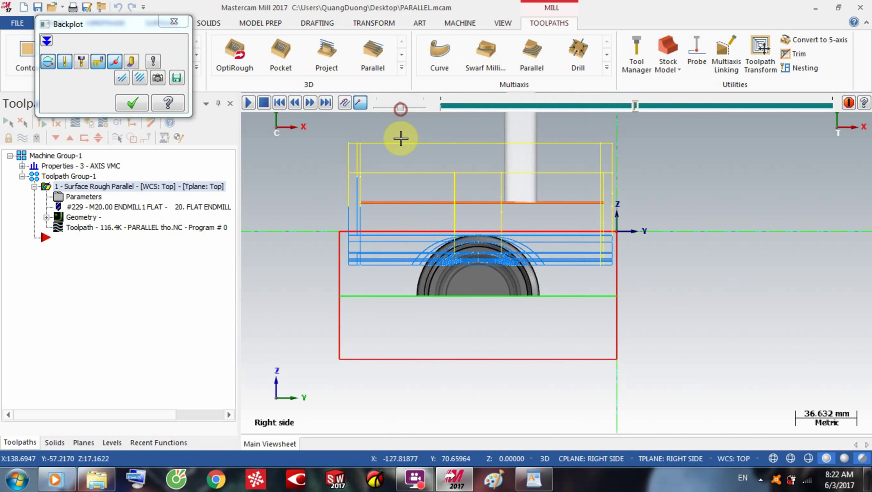
scroll(445, 240, "up", 2)
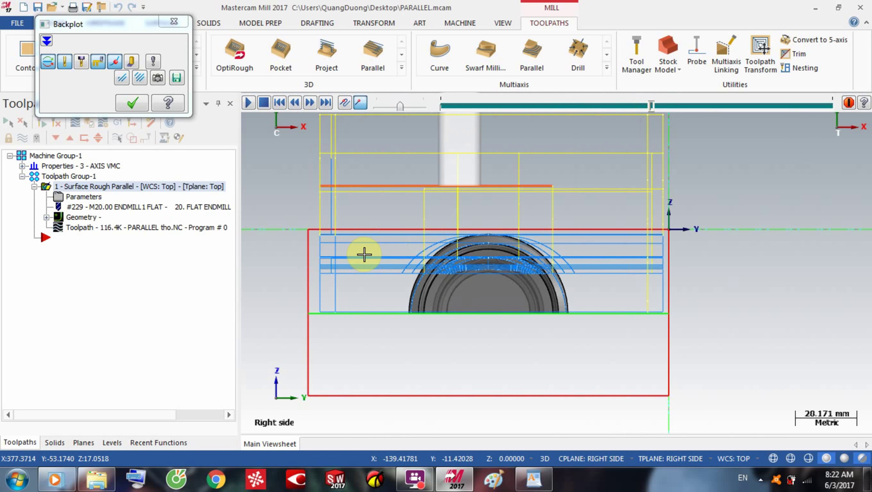
left_click(141, 105)
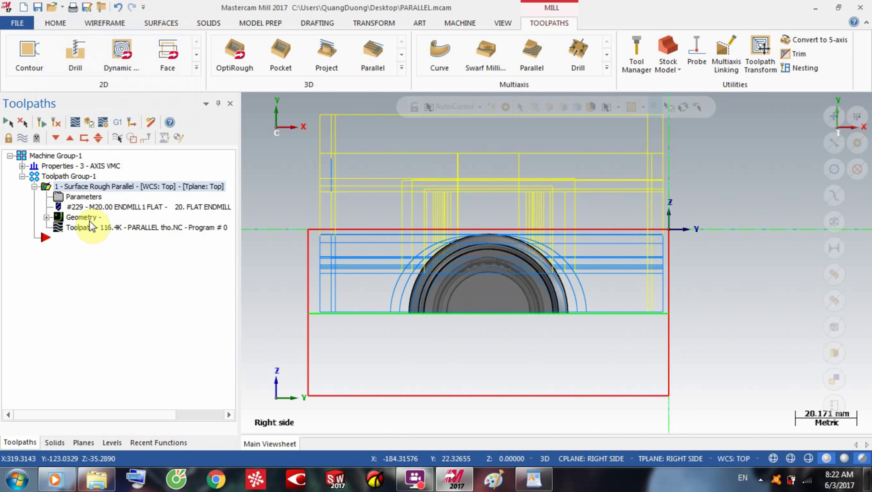
Set the plunge control to Allow multiple plunges along cut and regenerate the toolpath for backplotting
left_click(83, 196)
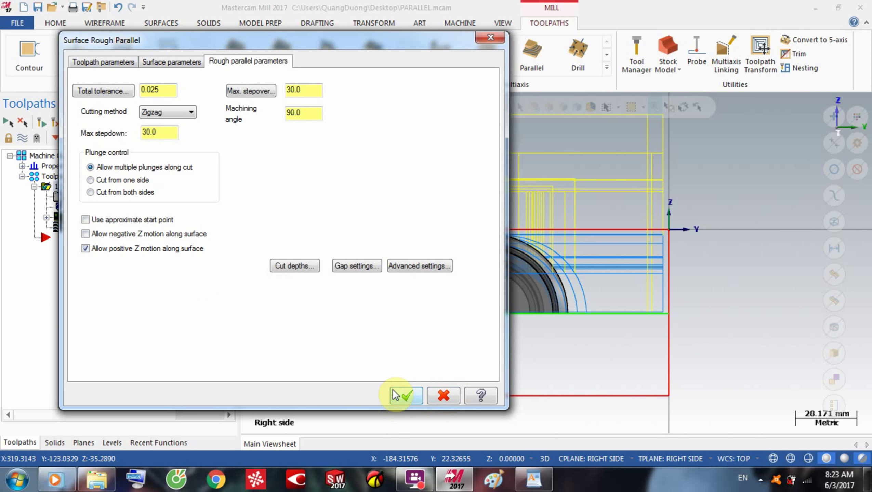
left_click(403, 394)
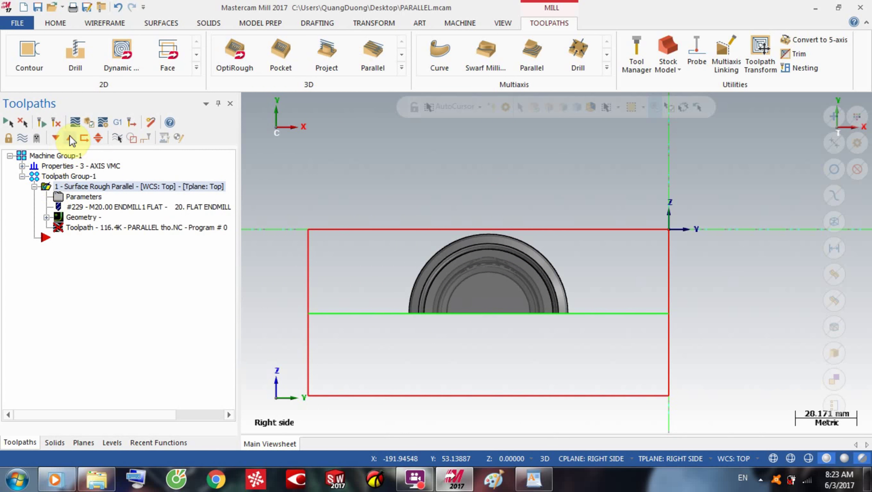
left_click(72, 125)
left_click(157, 259)
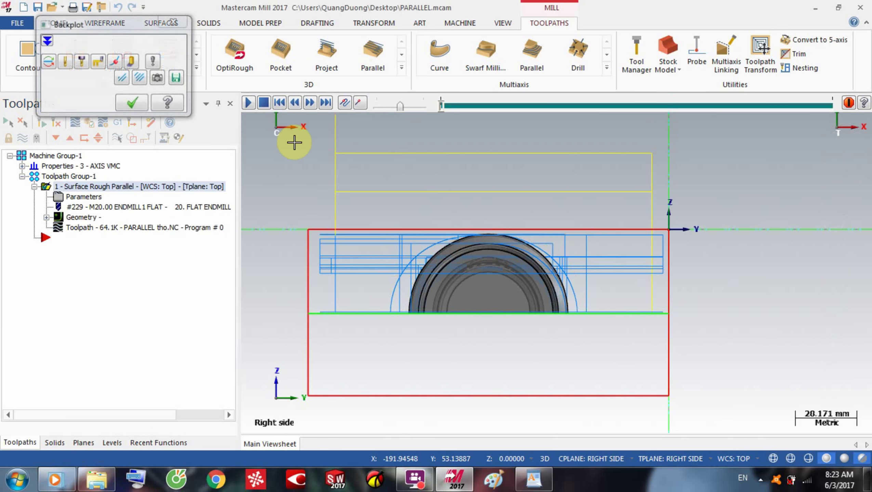
Play the backplot of the multiple-plunge toolpath at varying speeds to examine its cuts along the profile, and close it
left_click(400, 108)
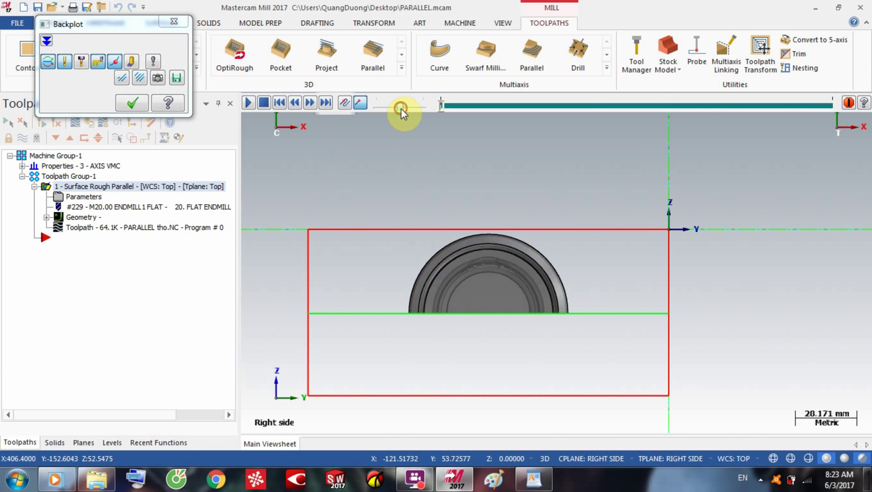
left_click(248, 101)
left_click_drag(388, 105, 405, 108)
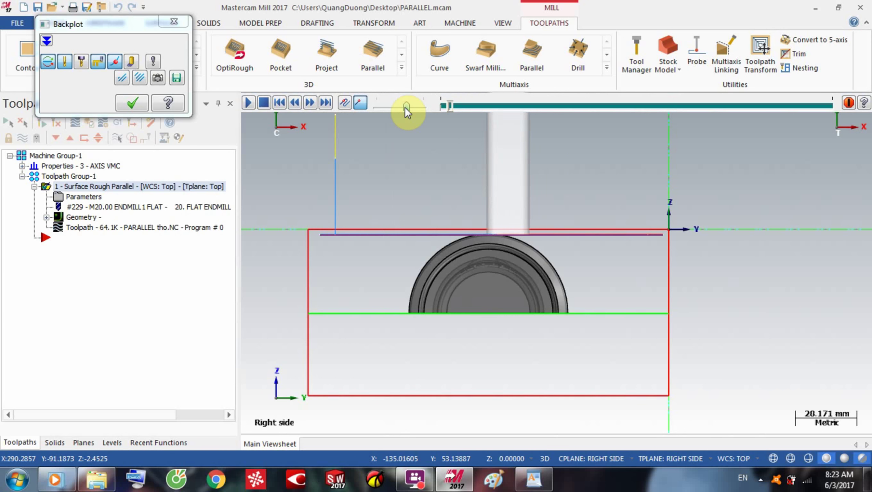
mouse_move(404, 107)
left_mouse_down()
mouse_move(424, 110)
mouse_move(398, 114)
left_mouse_up()
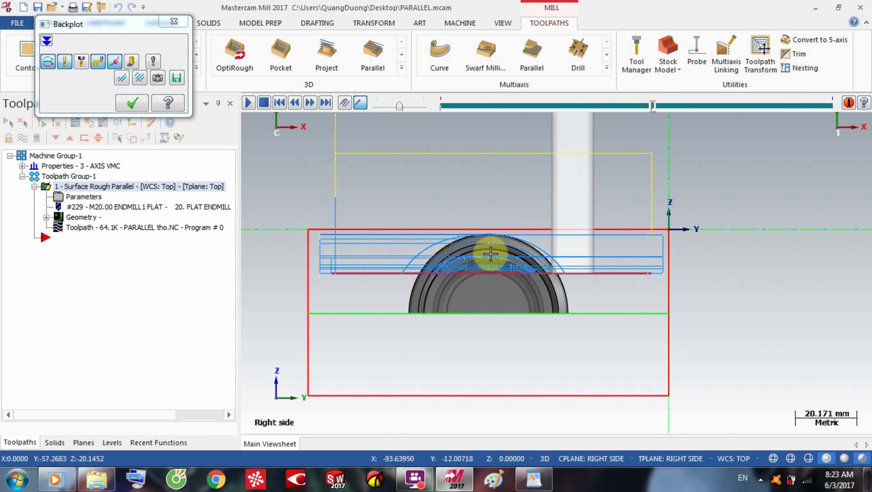
left_click(249, 103)
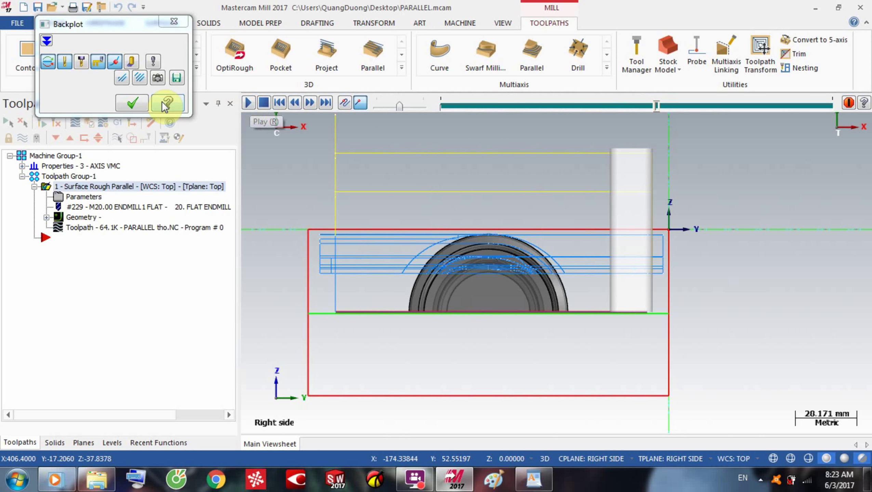
left_click(131, 105)
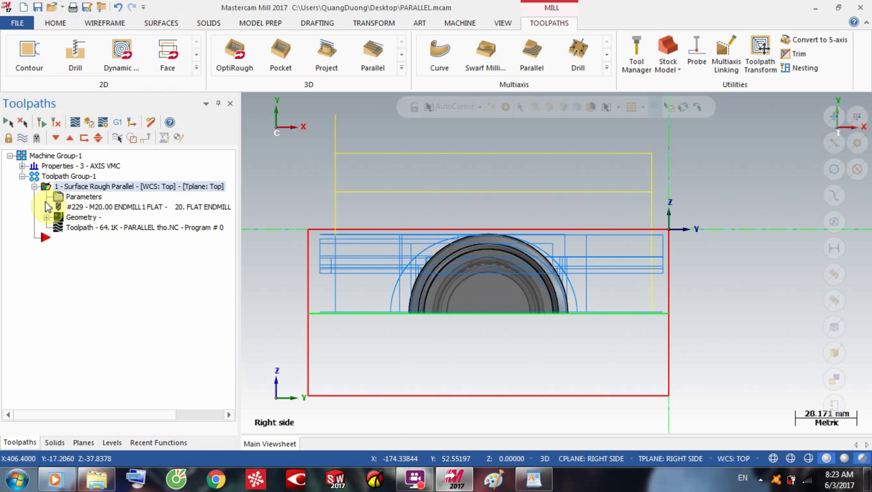
Enable Allow negative Z motion along surface together with the positive Z motion option, and regenerate the toolpath for backplotting
left_click(68, 197)
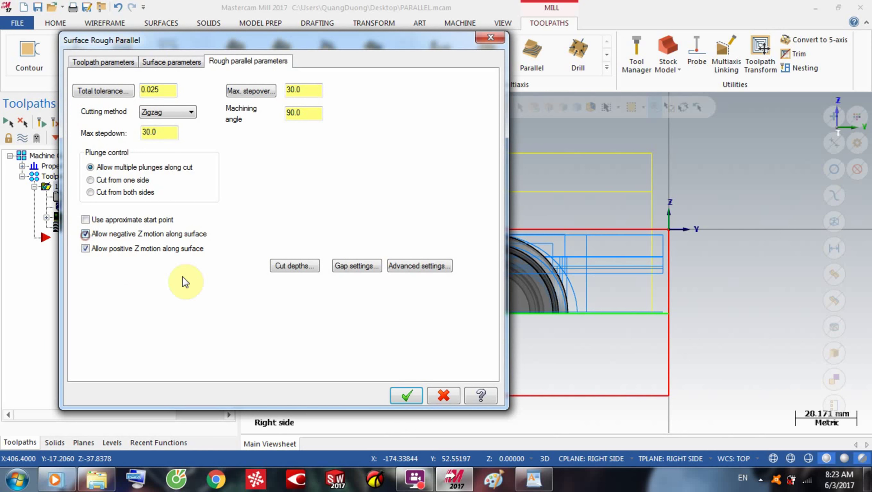
left_click(405, 399)
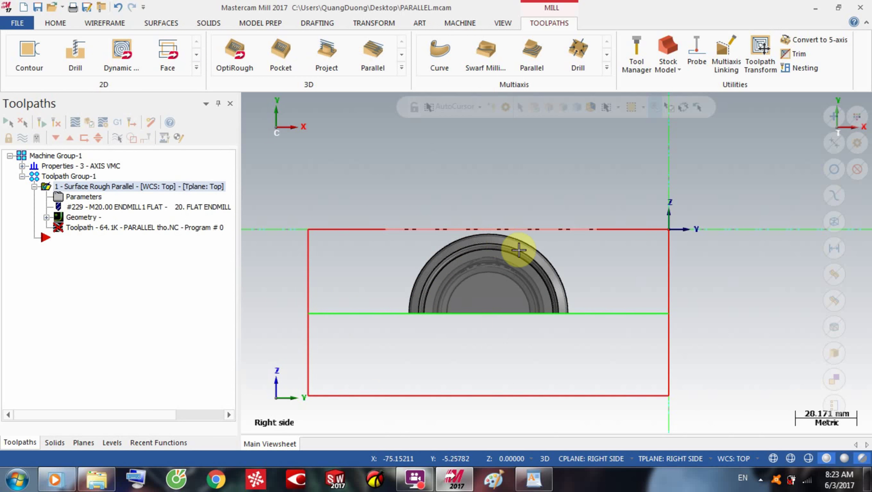
key("alt+t")
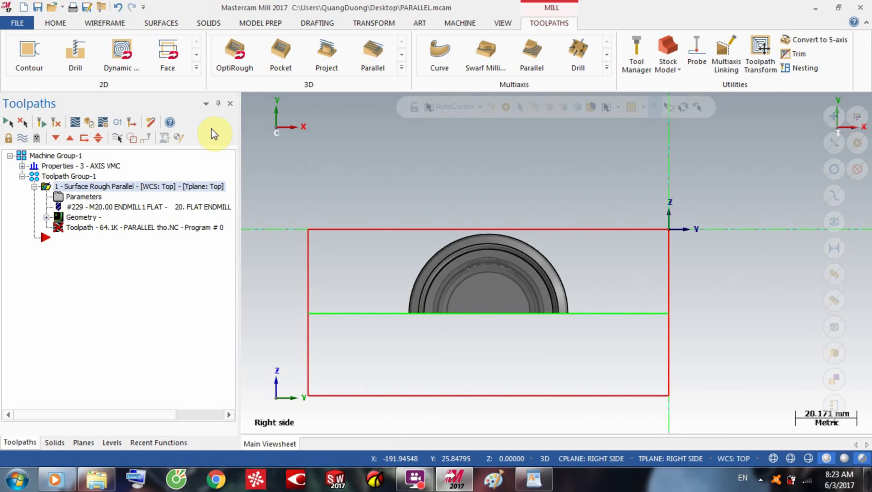
left_click(72, 123)
left_click(161, 253)
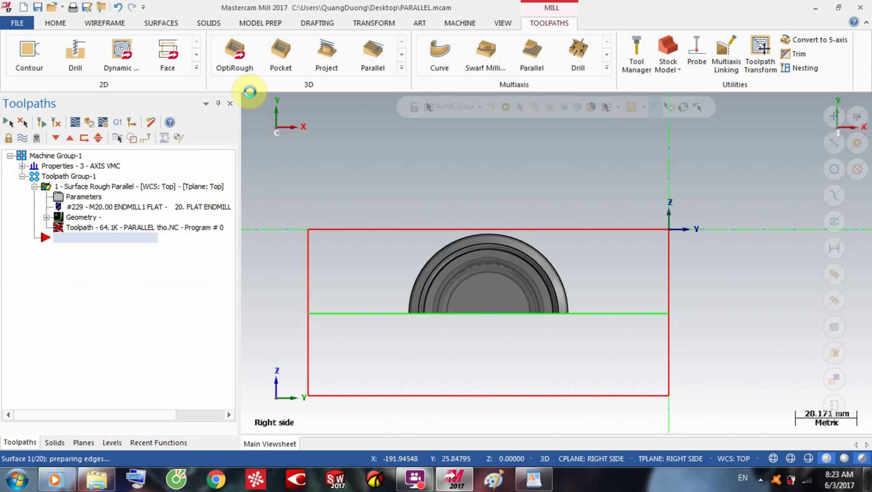
Play the backplot of the toolpath with both Z-motion options enabled at varying speeds, and close it
key("alt+b")
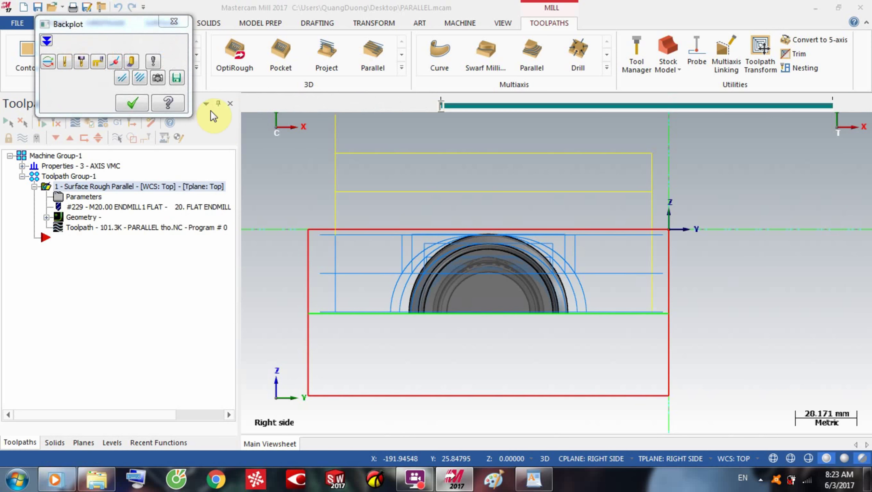
left_click(247, 101)
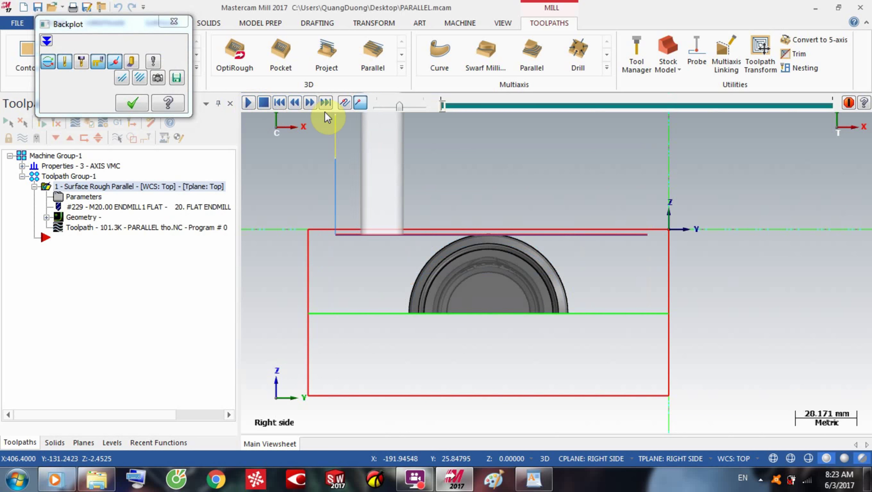
mouse_move(401, 104)
left_mouse_down()
mouse_move(417, 105)
mouse_move(404, 107)
left_mouse_up()
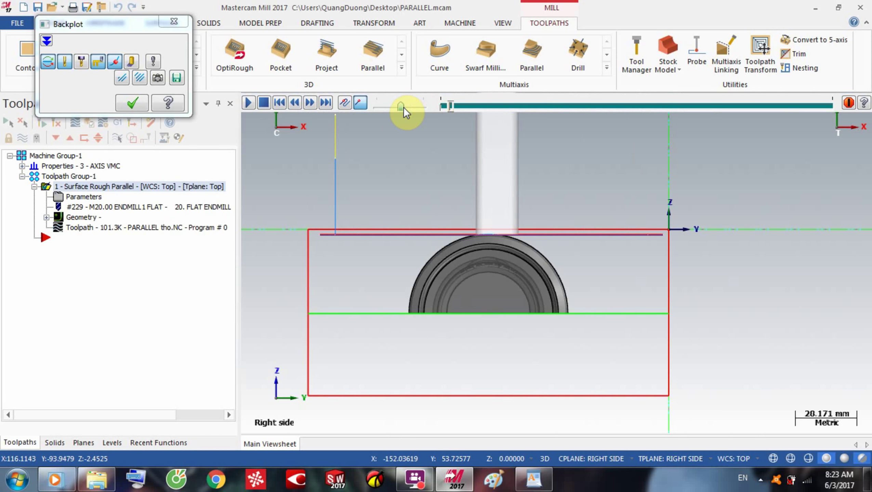
left_click(408, 107)
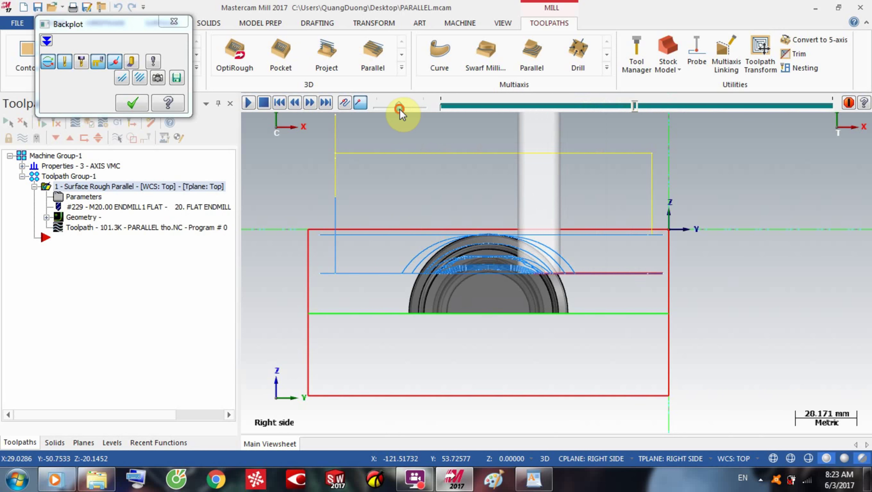
left_click_drag(403, 109, 399, 109)
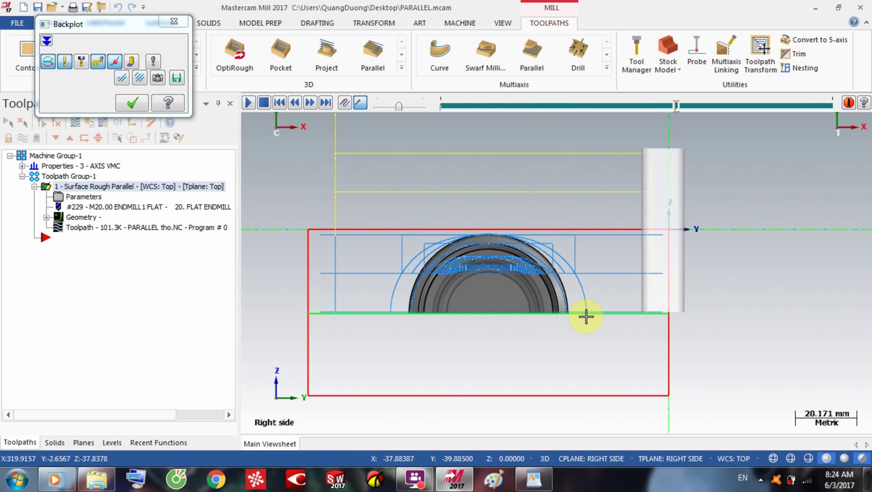
left_click(132, 105)
Set the plunge control to Cut from one side, keeping both Z-motion options, and regenerate the toolpath for backplotting
left_click(81, 200)
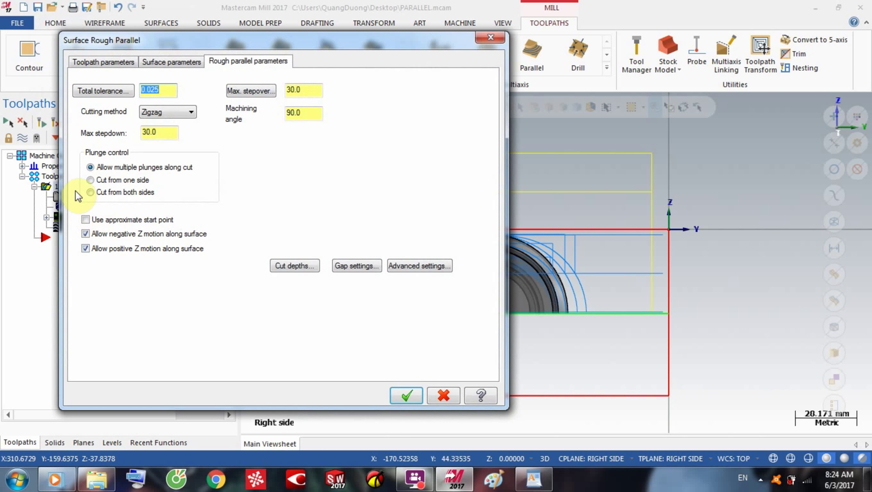
left_click(90, 180)
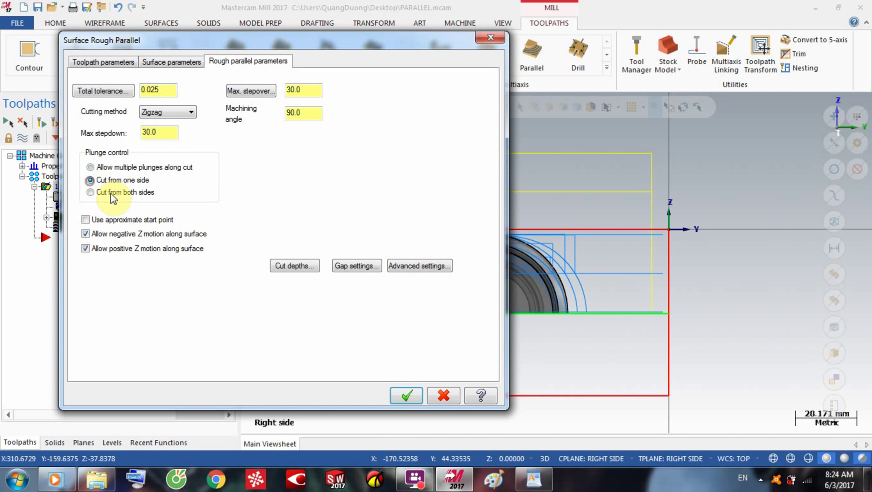
left_click(403, 396)
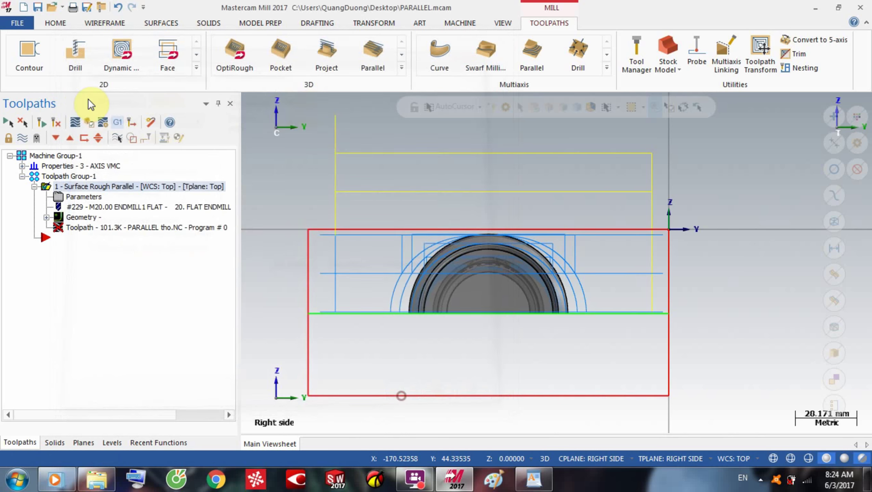
left_click(82, 128)
left_click(167, 251)
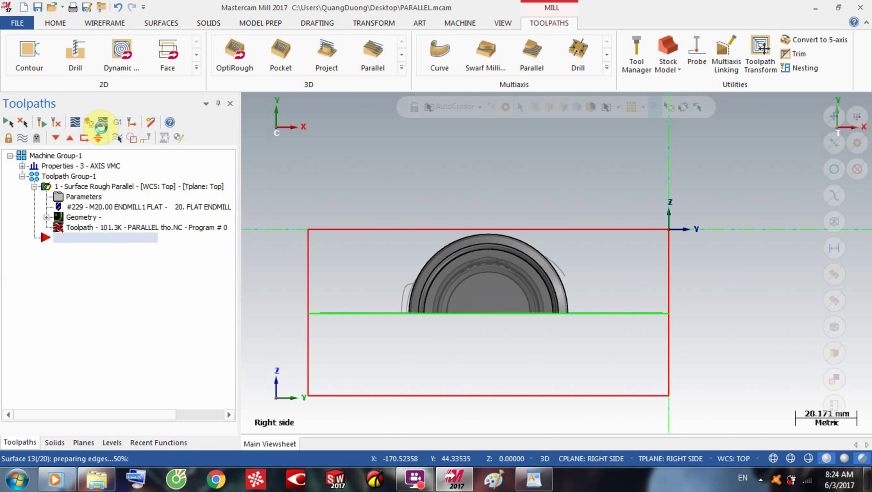
left_click(192, 185)
key("alt+t")
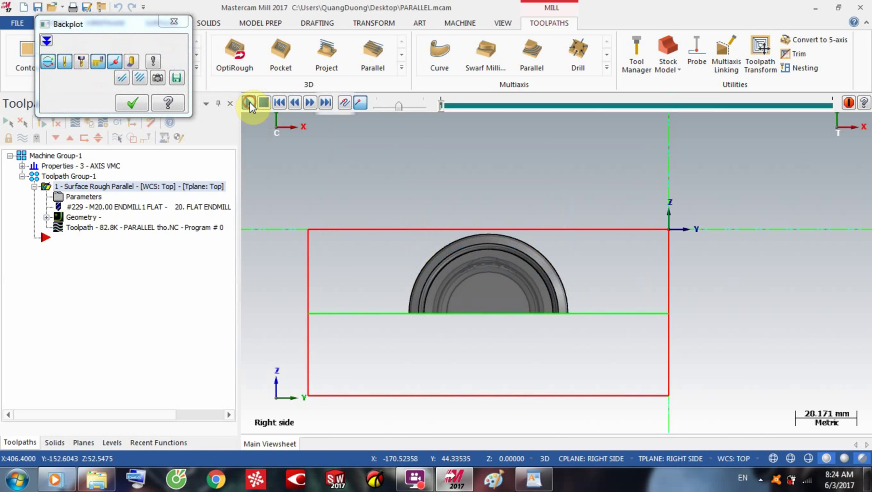
Play the backplot of the one-side plunge toolpath at varying speeds, examine its cuts in a tilted view, and close it
left_click(249, 102)
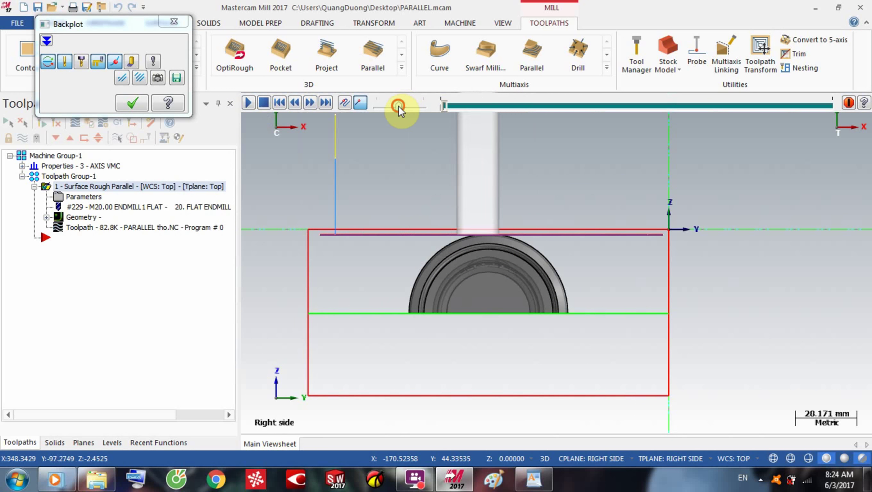
mouse_move(398, 105)
left_mouse_down()
mouse_move(429, 108)
mouse_move(406, 110)
left_mouse_up()
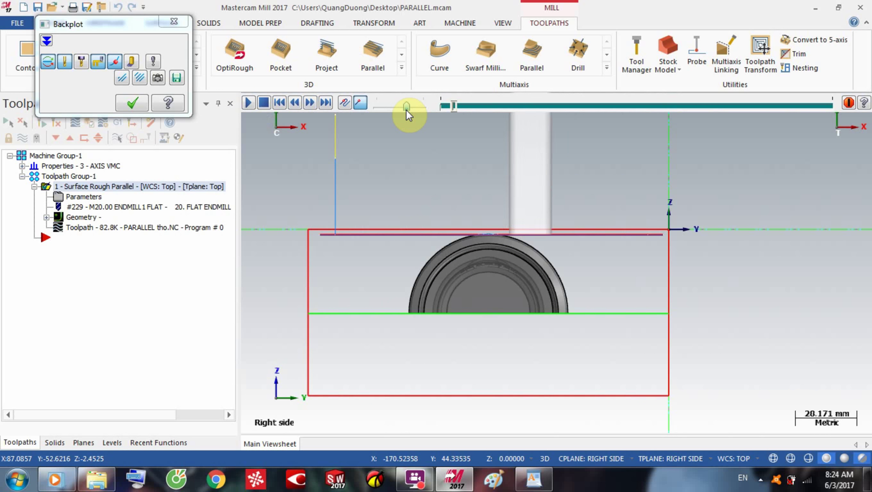
left_click_drag(405, 110, 400, 110)
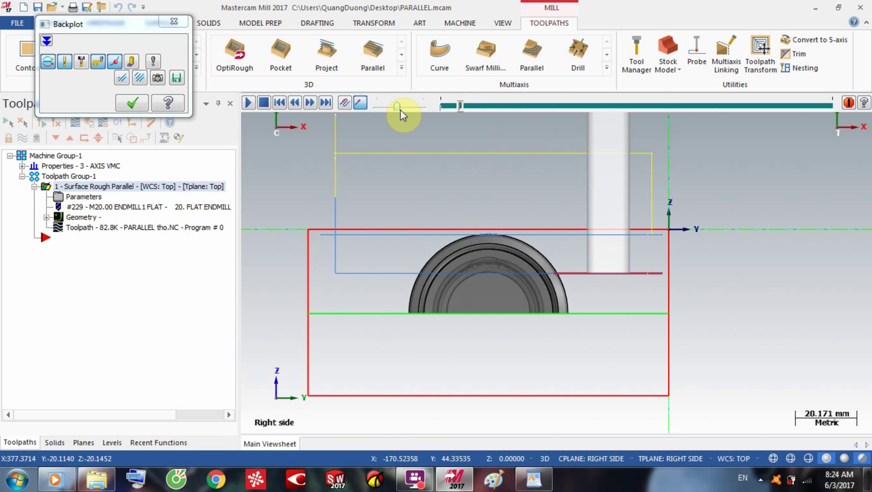
middle_click_drag(437, 193, 482, 282)
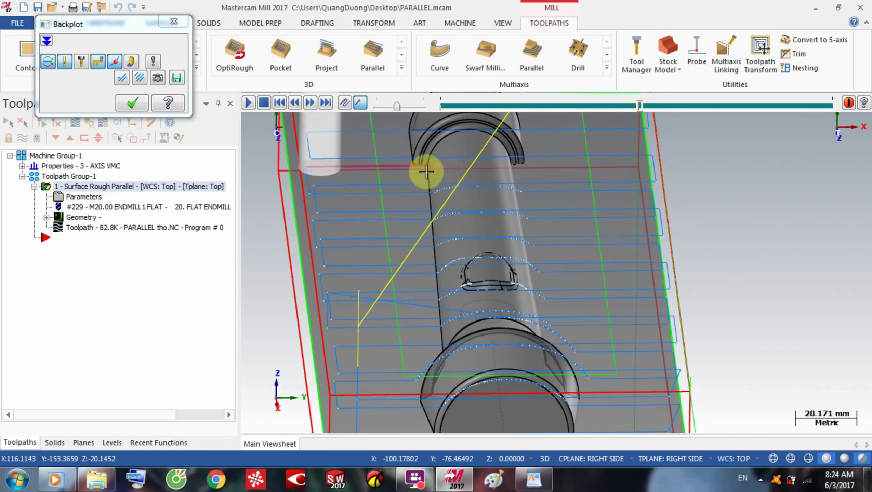
left_click(131, 103)
middle_click_drag(346, 156, 330, 224)
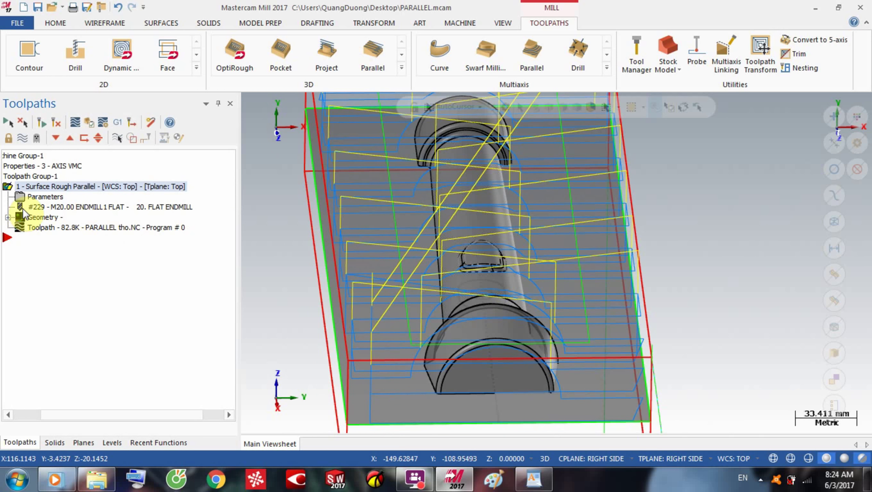
Set the plunge control to Cut from both sides, disable Allow negative Z motion along surface, and review the cut depths and gap settings
left_click(35, 201)
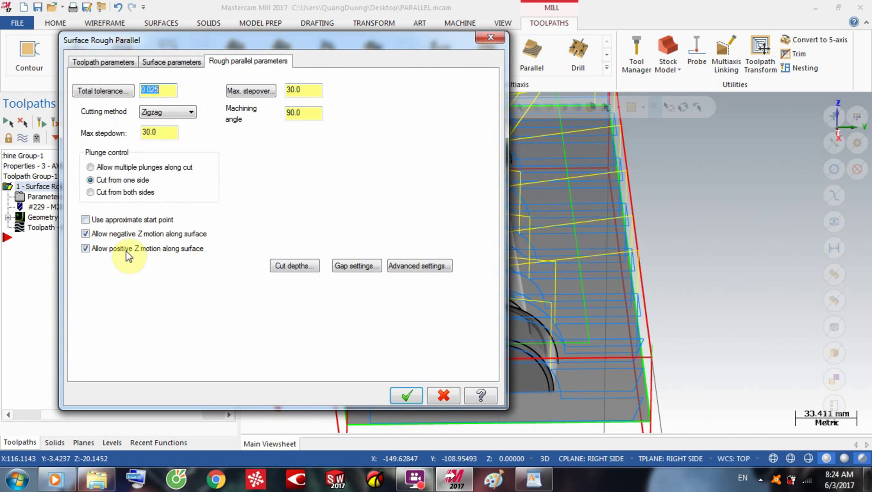
left_click(88, 169)
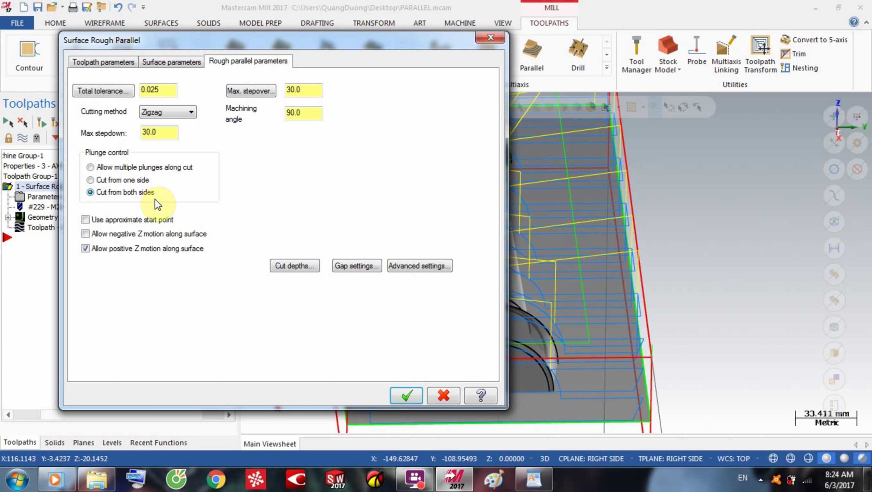
left_click(291, 267)
left_click(241, 350)
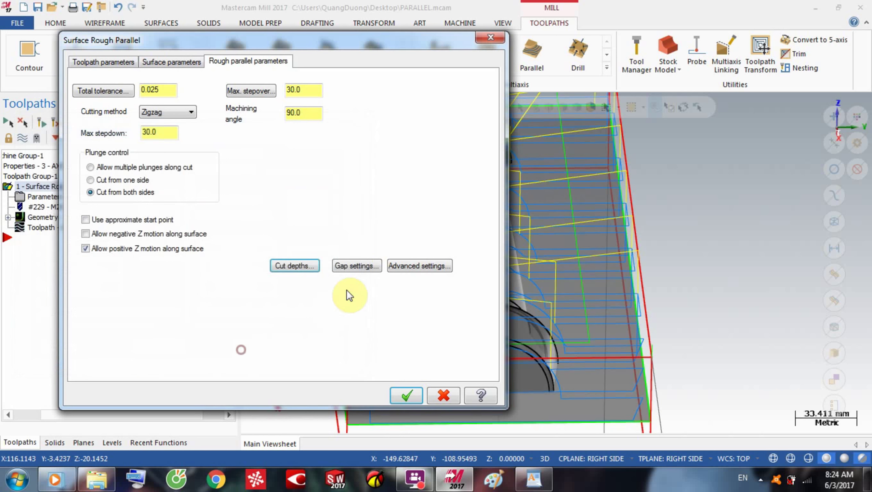
left_click(353, 268)
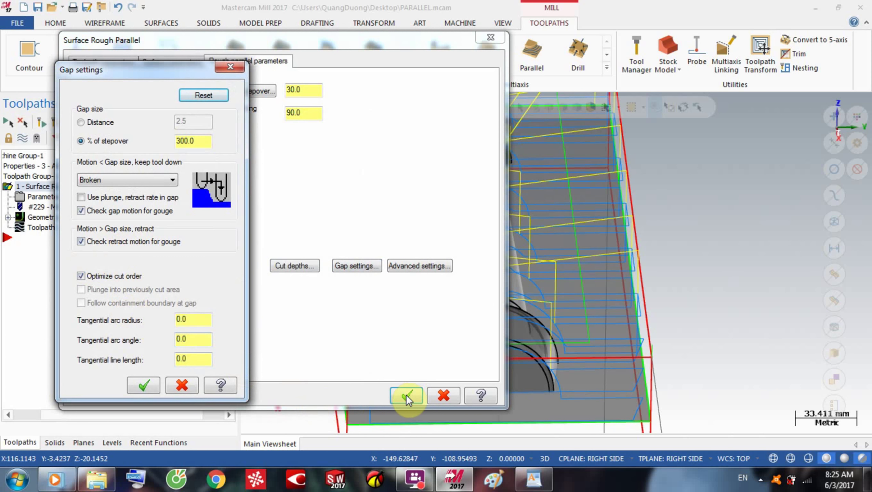
left_click(155, 385)
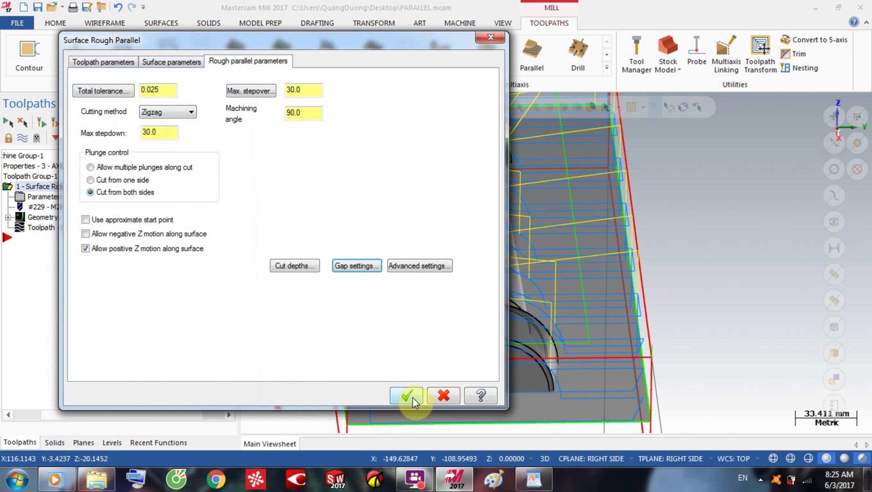
left_click(403, 395)
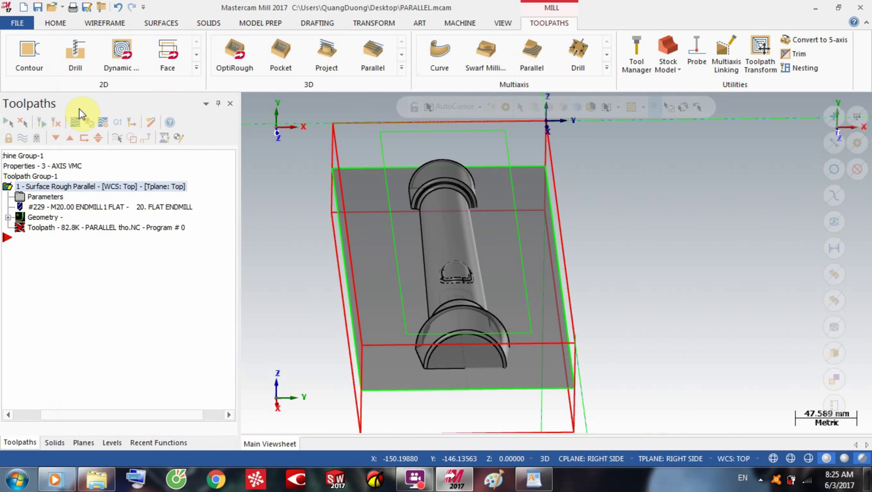
Regenerate the roughing toolpath by way of a backplot and turn off its toolpath display
left_click(75, 126)
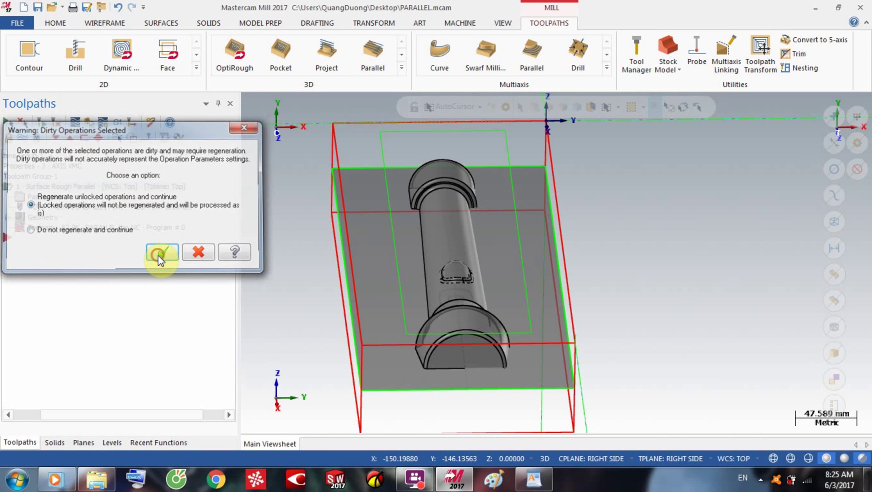
left_click(158, 254)
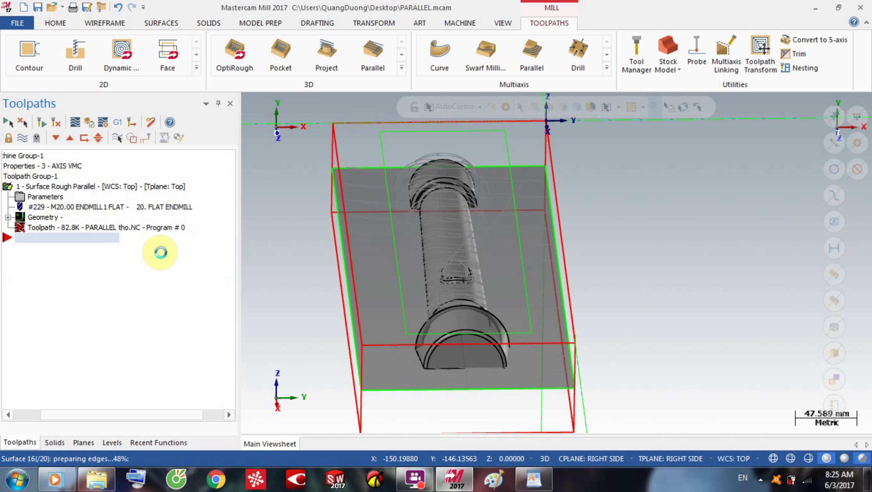
key("alt+t")
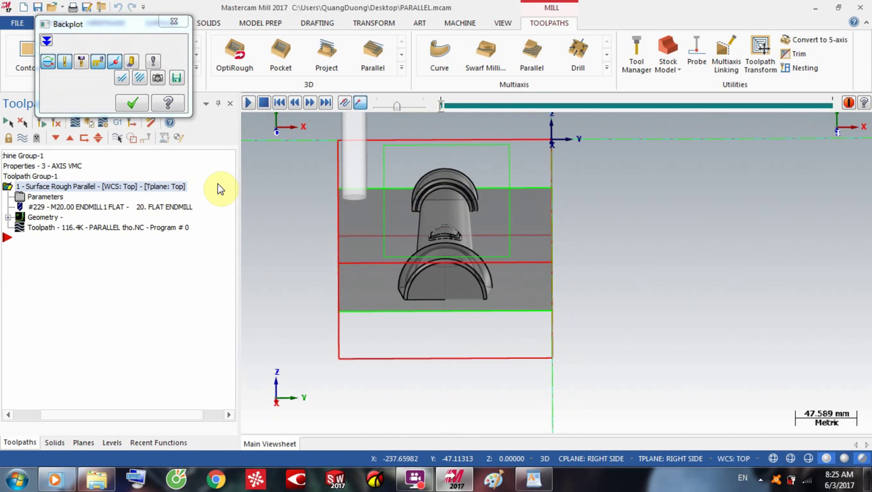
left_click(126, 107)
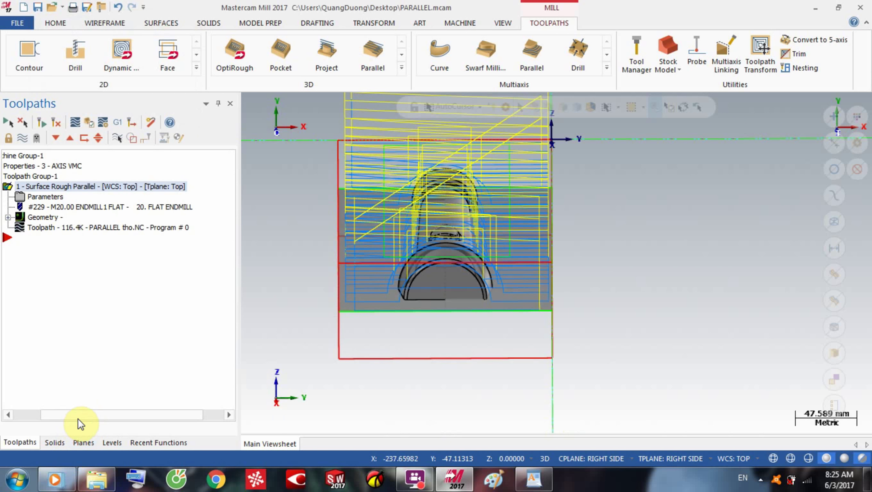
left_click_drag(77, 417, 5, 414)
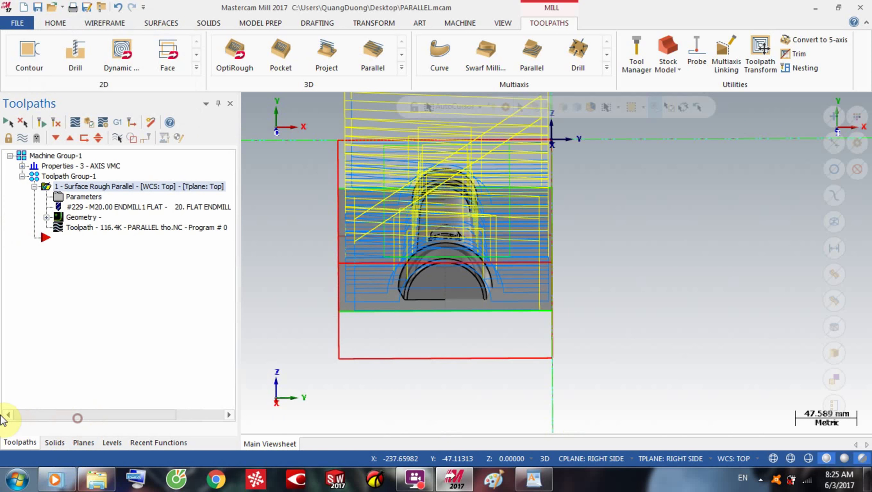
left_click(20, 138)
Create a Surface Finish Parallel toolpath using all the flashlight and base surfaces as drive surfaces, without check surfaces or a containment boundary
right_click(69, 342)
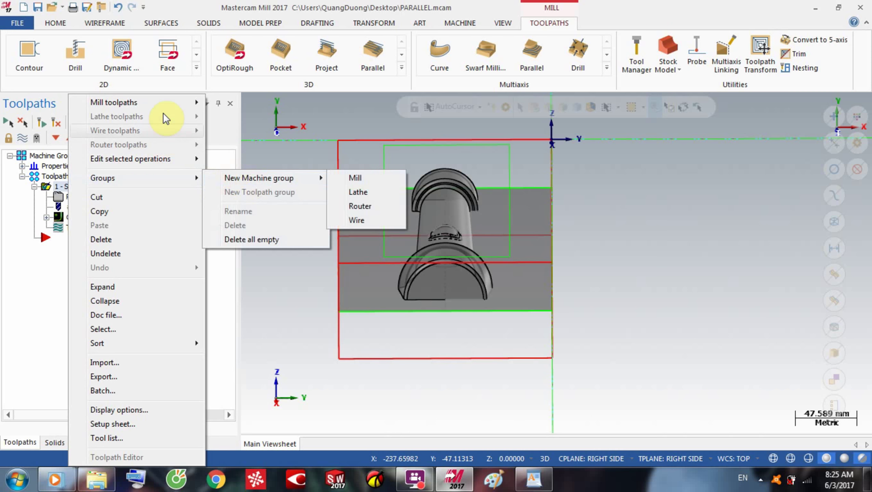
mouse_move(167, 105)
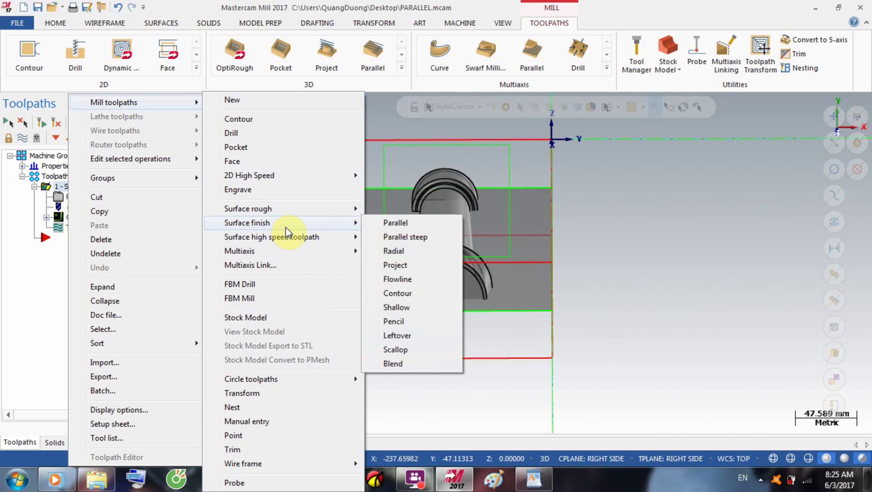
mouse_move(291, 238)
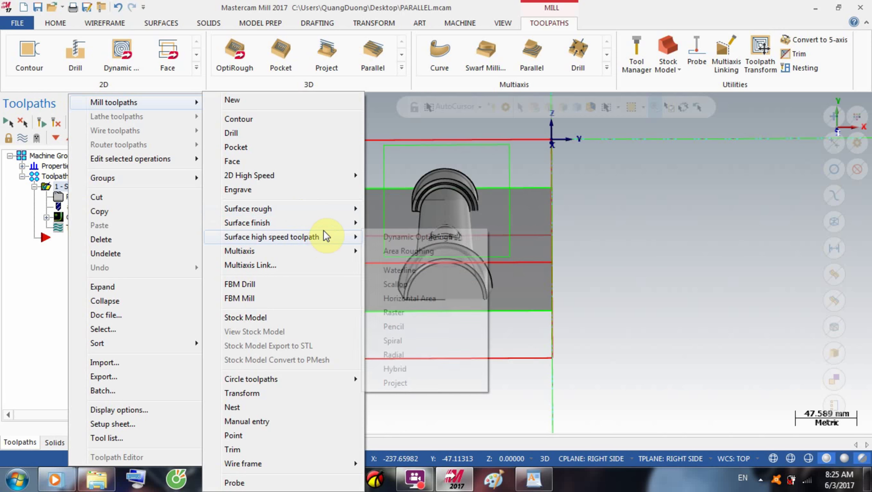
mouse_move(363, 224)
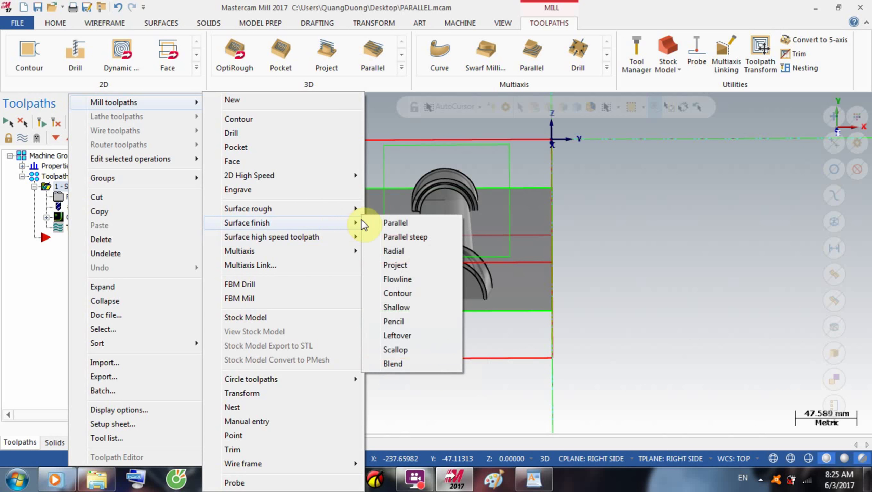
left_click(396, 223)
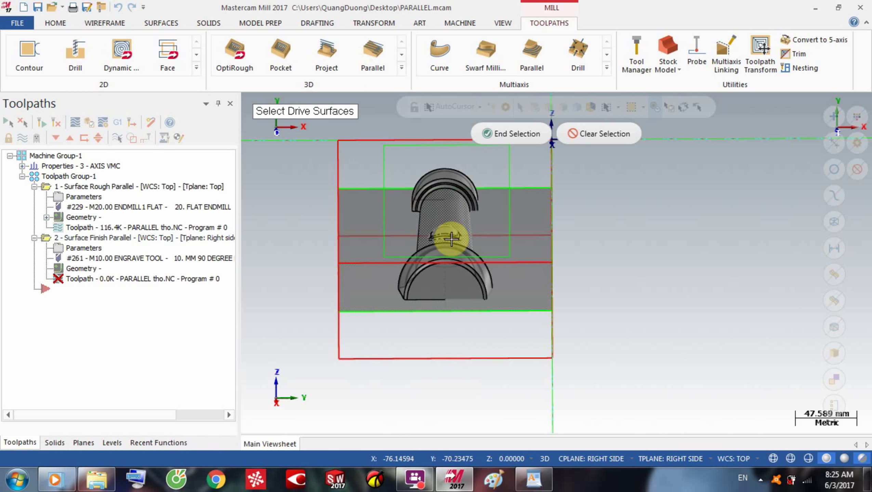
left_click_drag(382, 156, 497, 316)
left_click(387, 248)
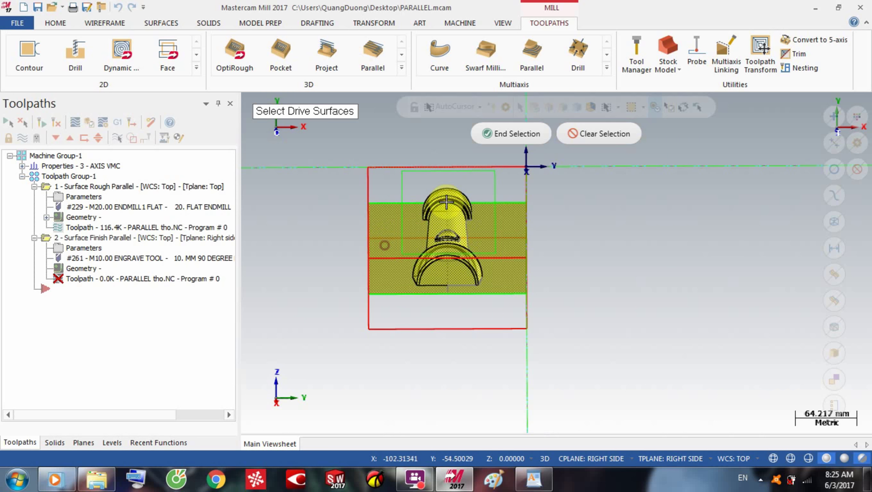
left_click(495, 140)
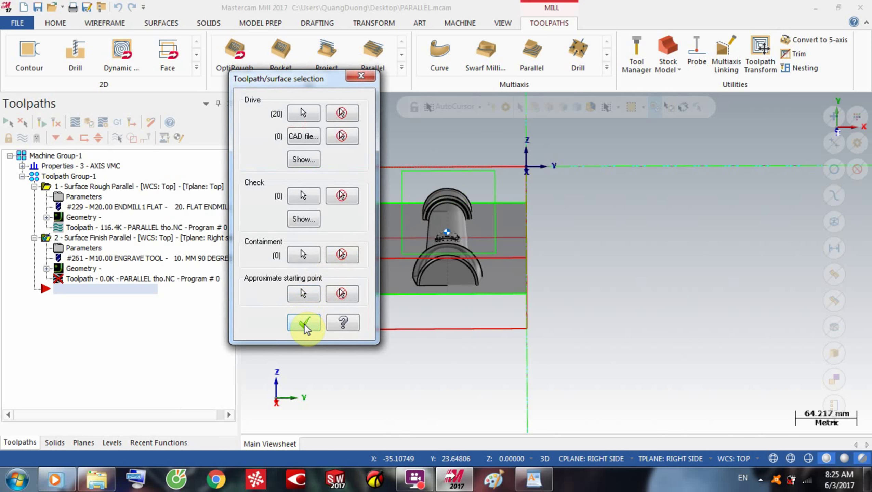
left_click(304, 324)
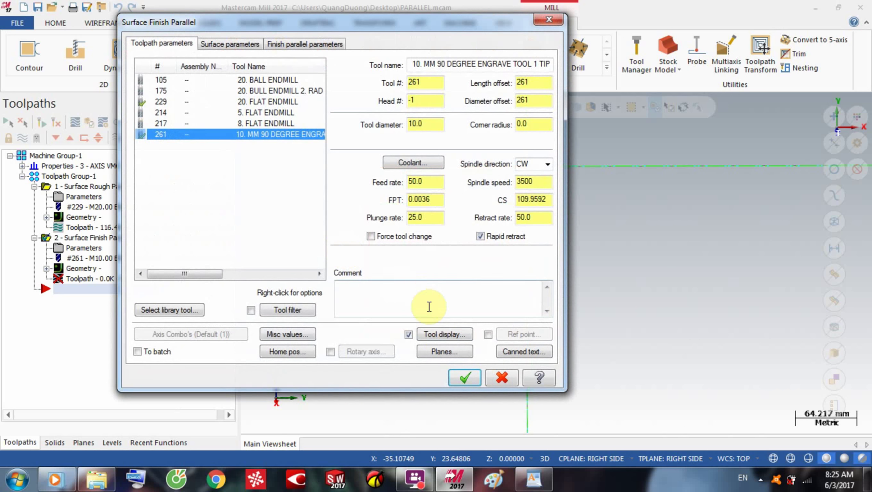
Choose the 20 mm flat endmill for the finishing toolpath and set its tool containment compensation to Outside
left_click(219, 102)
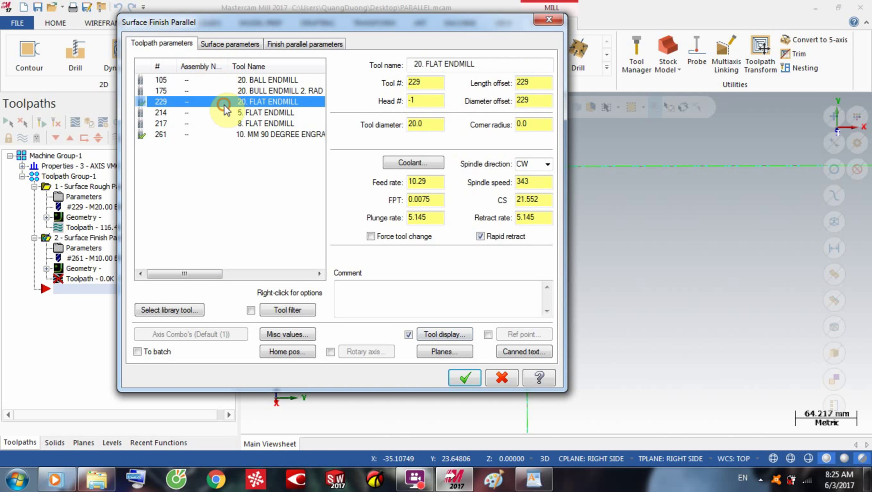
left_click(231, 48)
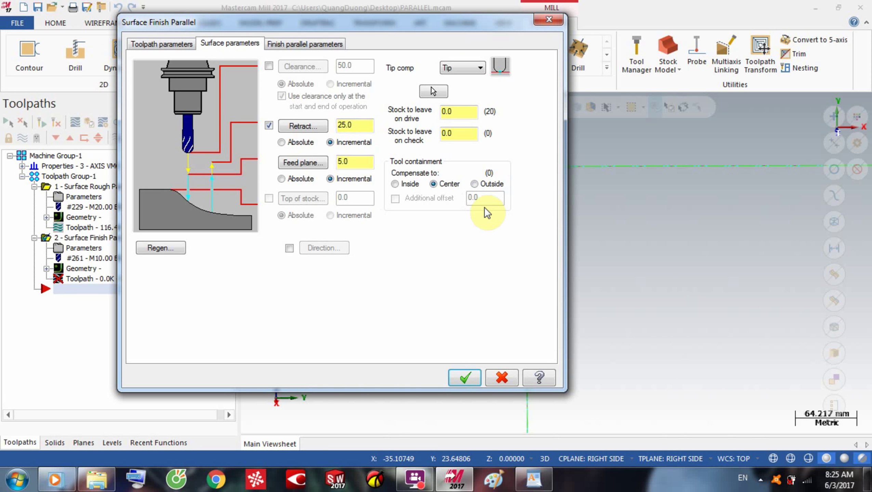
left_click(474, 183)
Set the finish parallel max stepover to 15, review the gap settings, and generate the toolpath
left_click(323, 46)
left_click(310, 183)
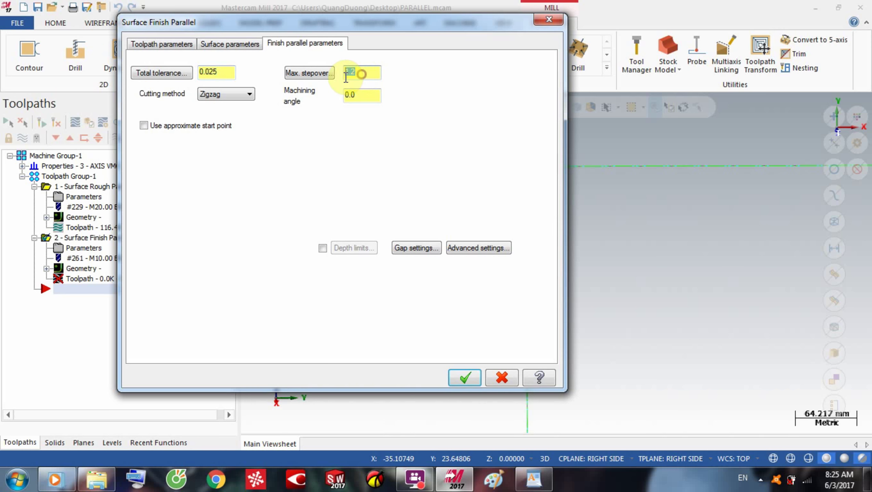
type("15")
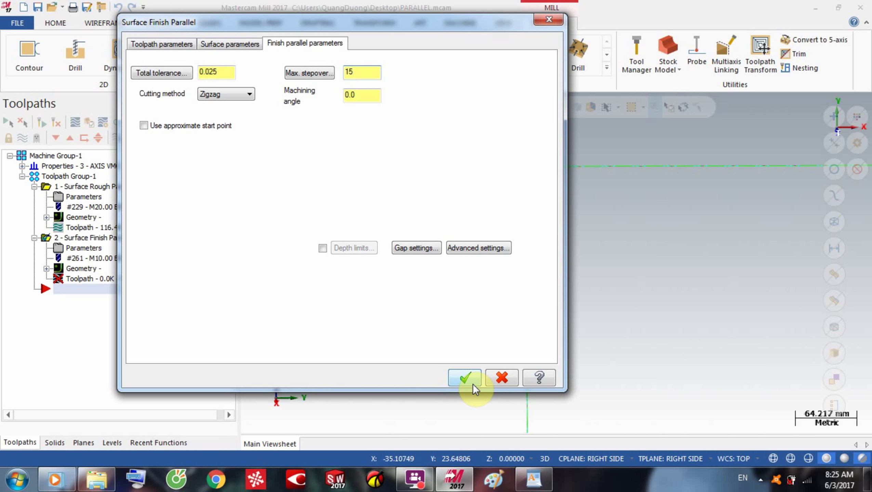
left_click(419, 249)
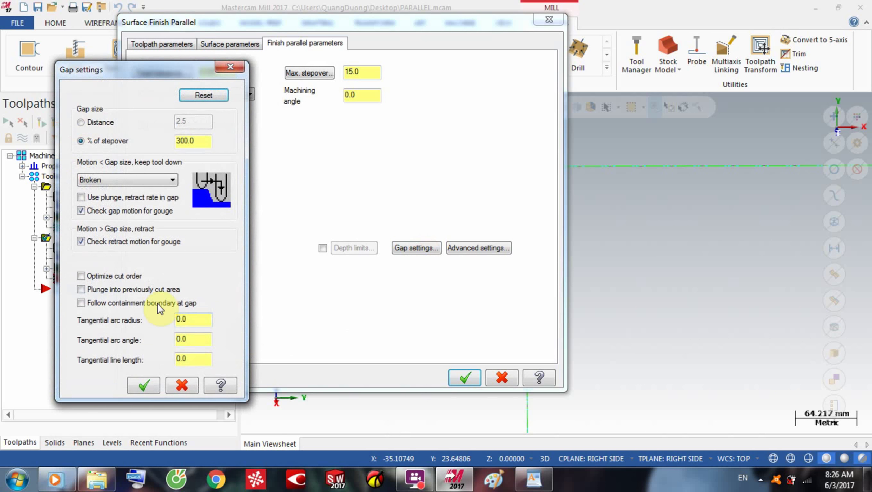
left_click(141, 385)
left_click(467, 378)
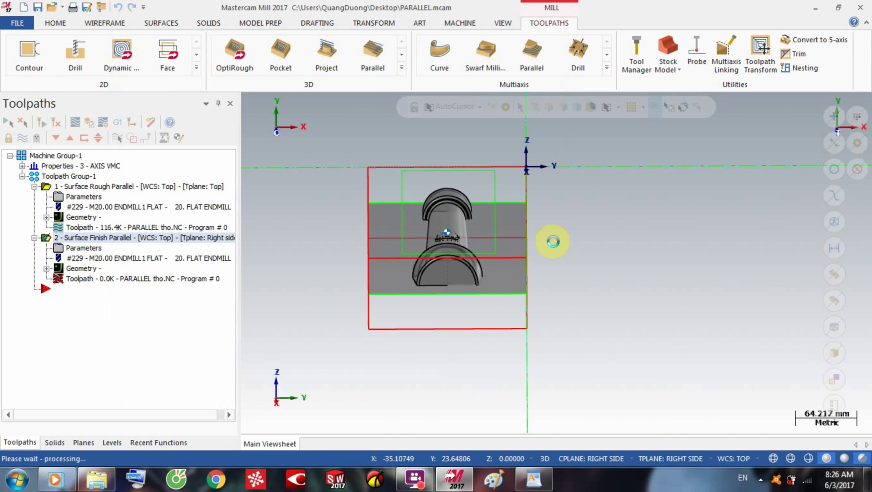
Examine the finishing toolpath's tool orientation in the front view and in a tilted backplot view, and close the backplot
right_click(585, 219)
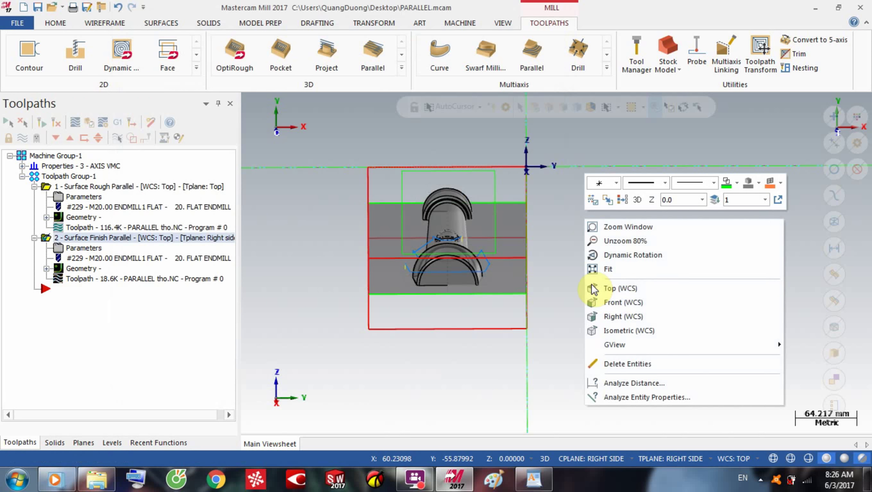
left_click(583, 149)
right_click(608, 288)
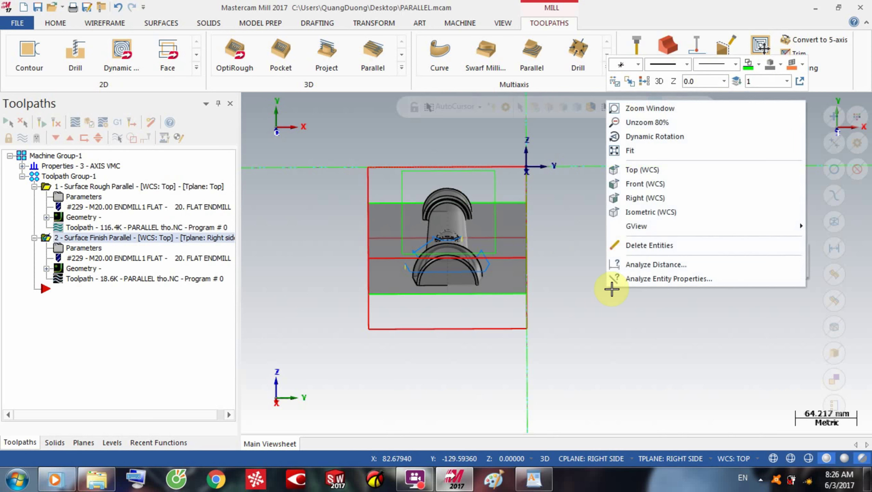
left_click(644, 187)
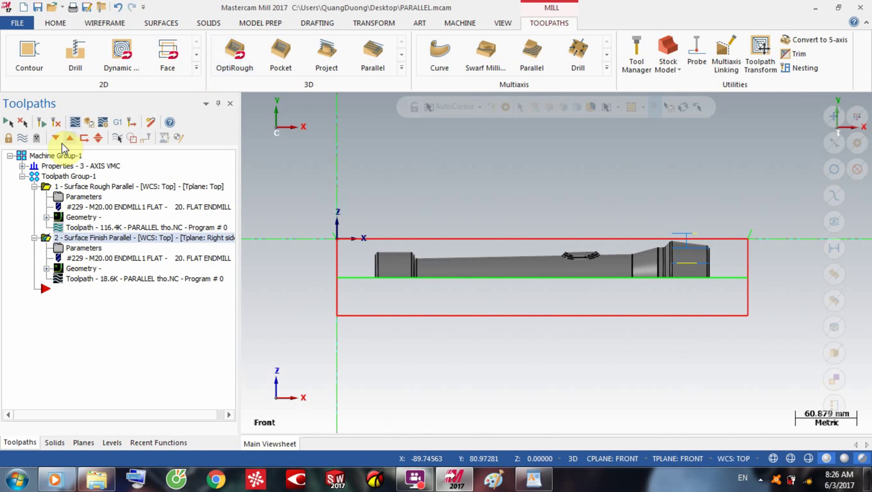
left_click(76, 126)
middle_click_drag(529, 208, 496, 216)
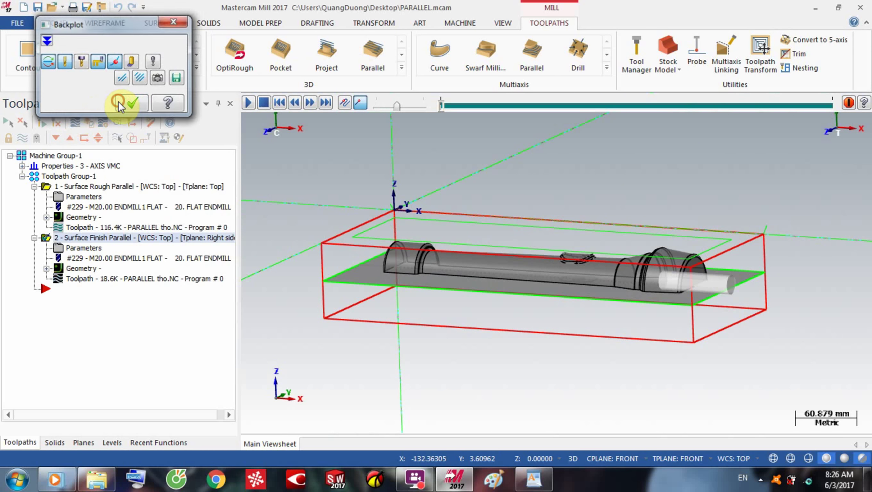
left_click(132, 103)
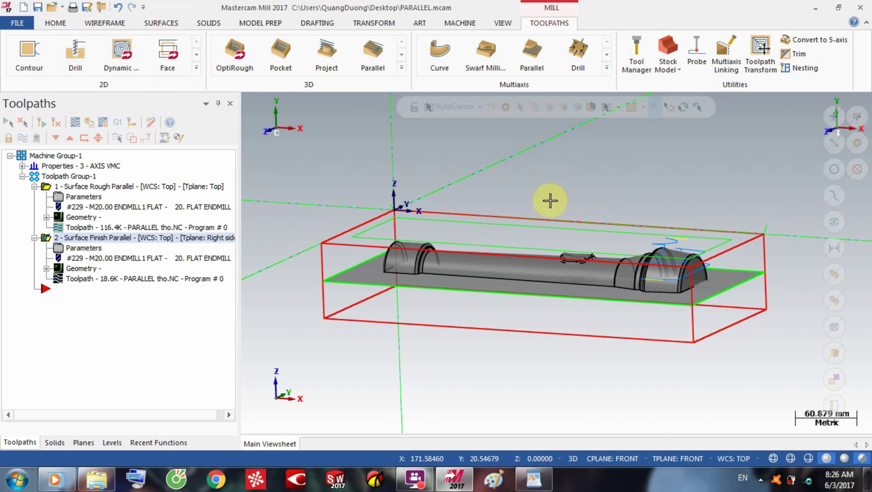
Set the finishing toolpath's tool plane and construction plane to Top and accept the changed parameters
left_click(72, 249)
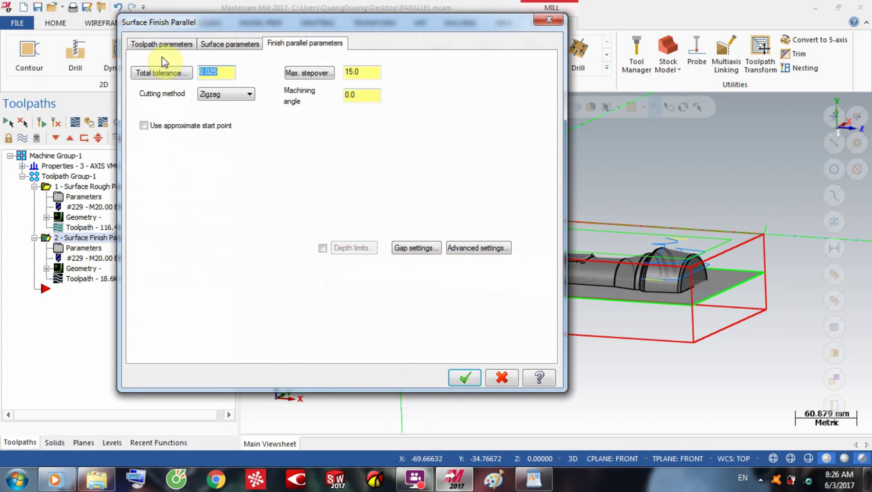
left_click(168, 46)
left_click(223, 48)
left_click(180, 48)
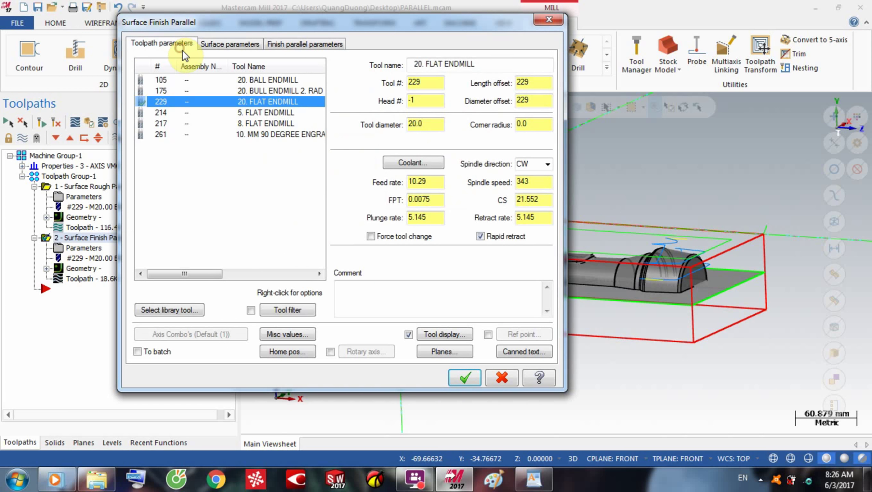
left_click(434, 355)
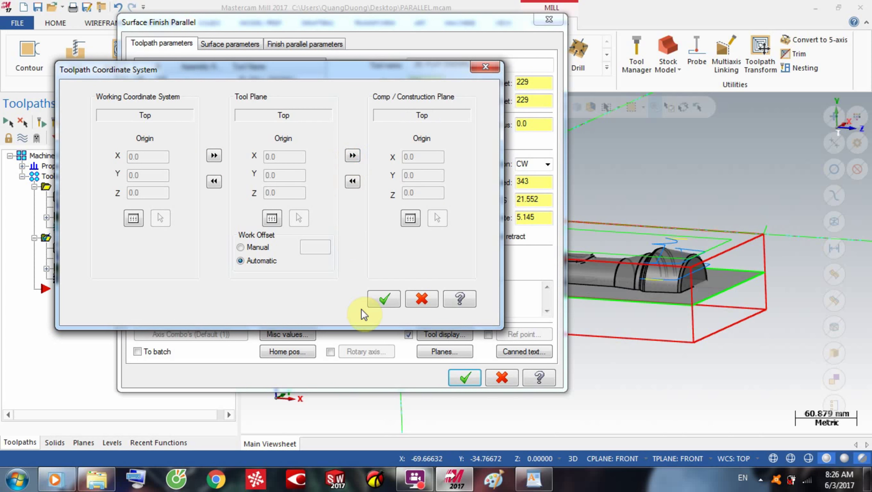
left_click(379, 297)
left_click(455, 379)
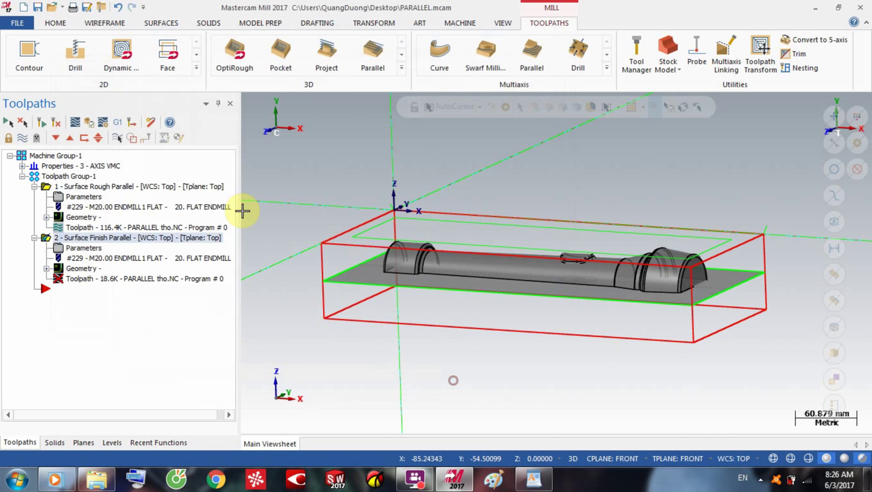
Regenerate the finishing toolpath by way of a backplot, play it through at a higher speed in a tilted view, and close it
left_click(76, 128)
left_click(168, 259)
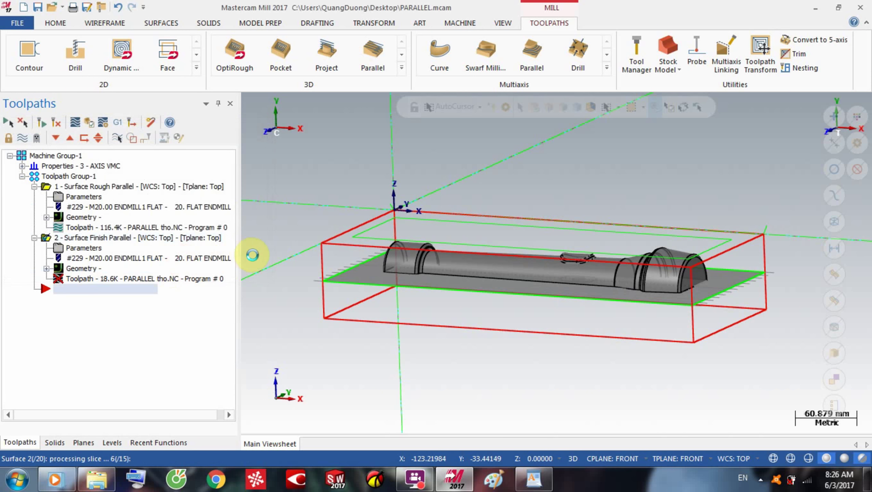
key("alt+t")
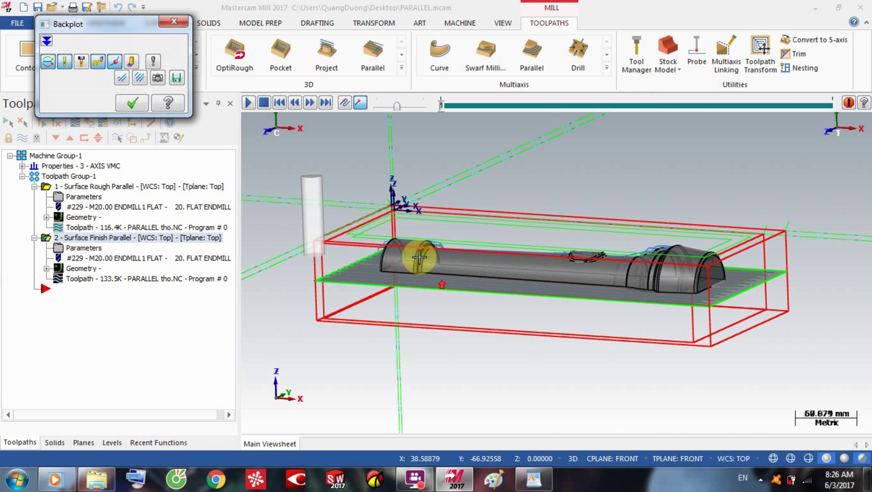
middle_click_drag(262, 124, 428, 241)
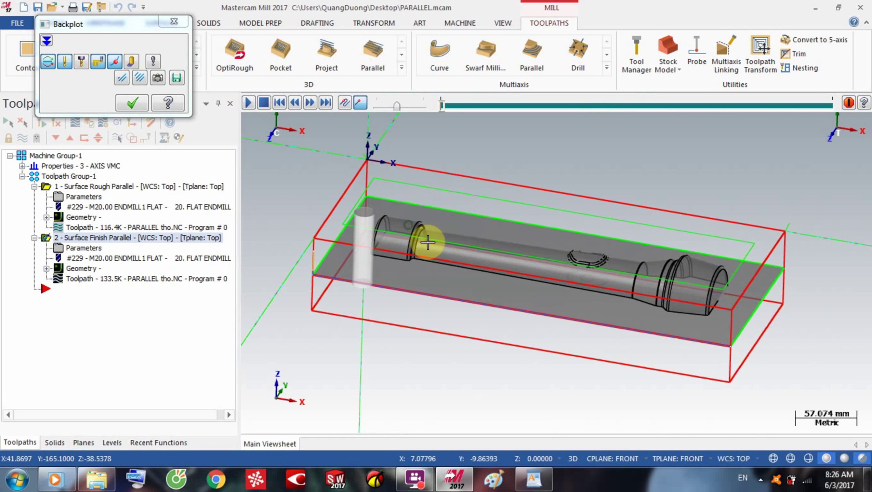
left_click_drag(394, 107, 416, 111)
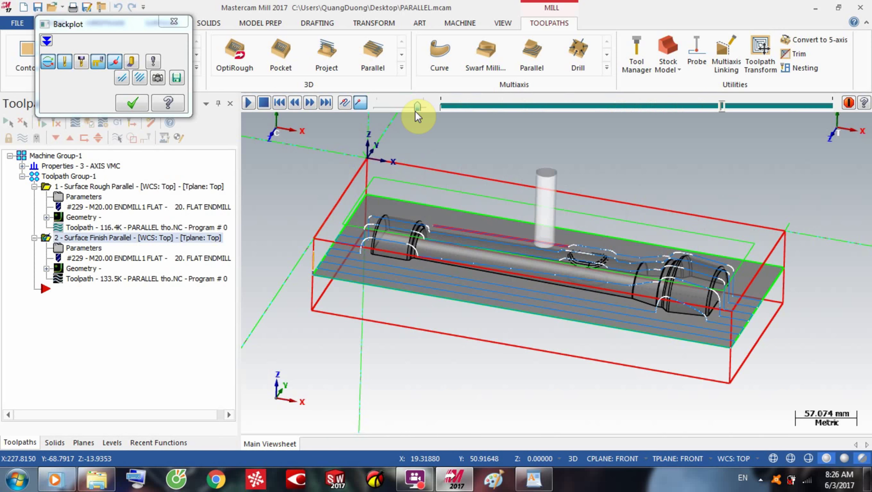
left_click(136, 103)
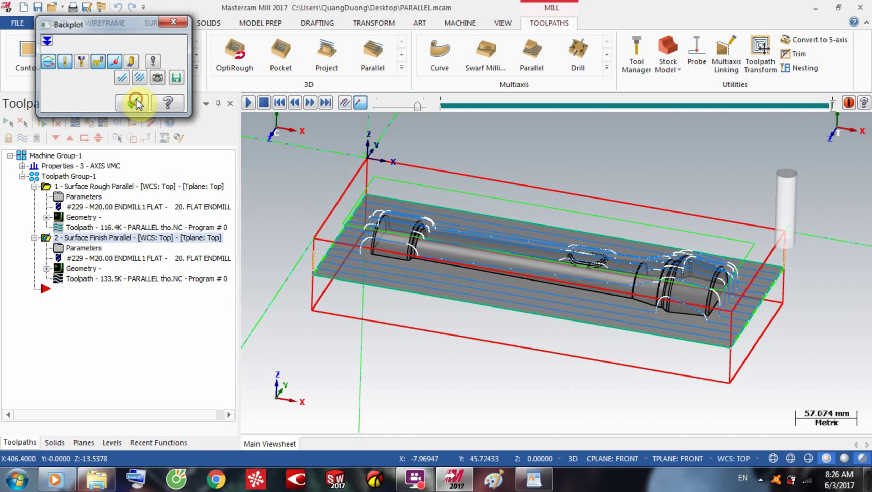